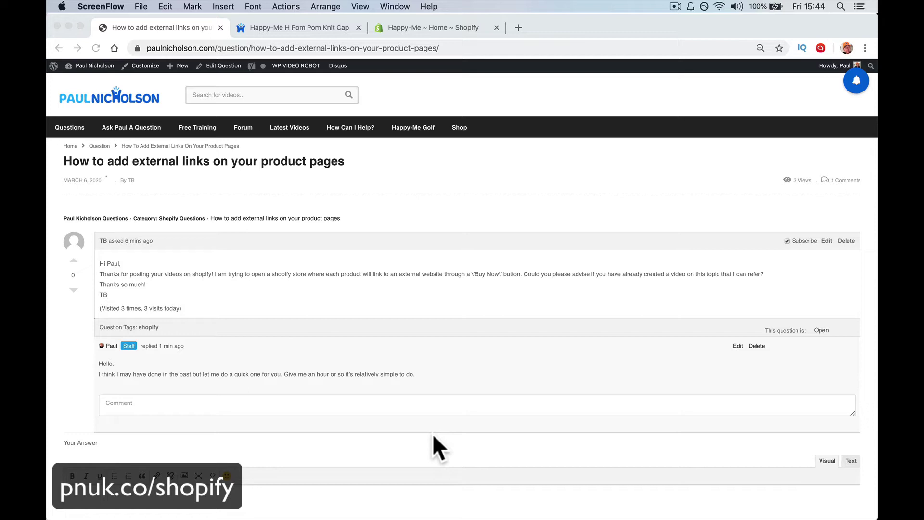
- From the Pom Pom Knit Cap page, go to the Happy-Me store admin and open the Buy Button sales channel
click(310, 33)
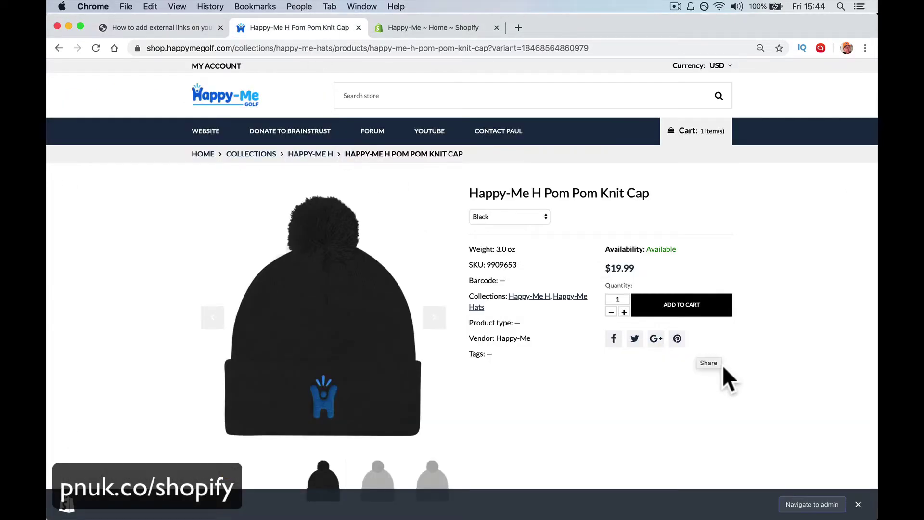
click(824, 504)
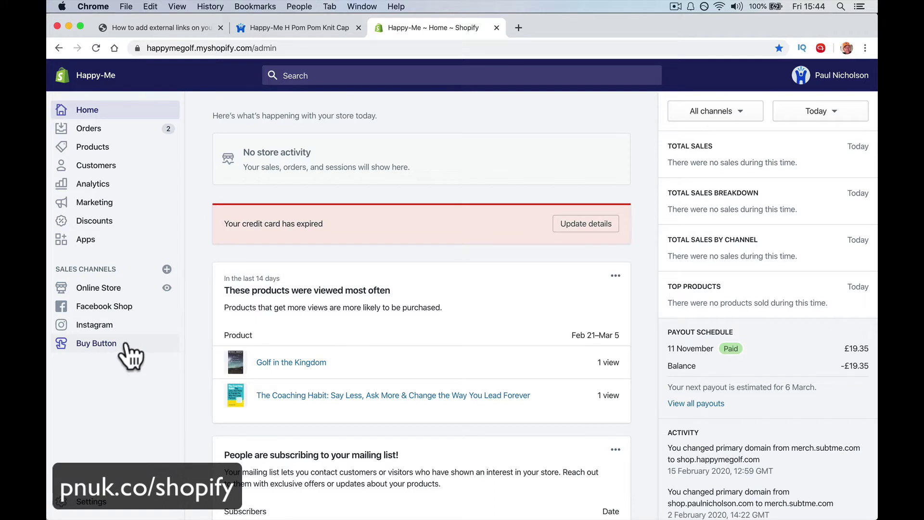
click(106, 345)
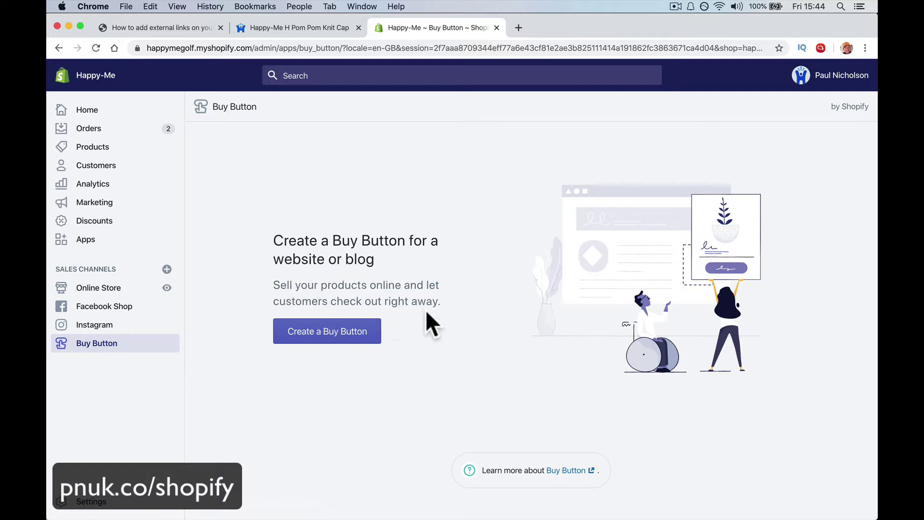
- Create a Product Buy Button with the Happy-Me H Knit Beanie as its product
click(351, 353)
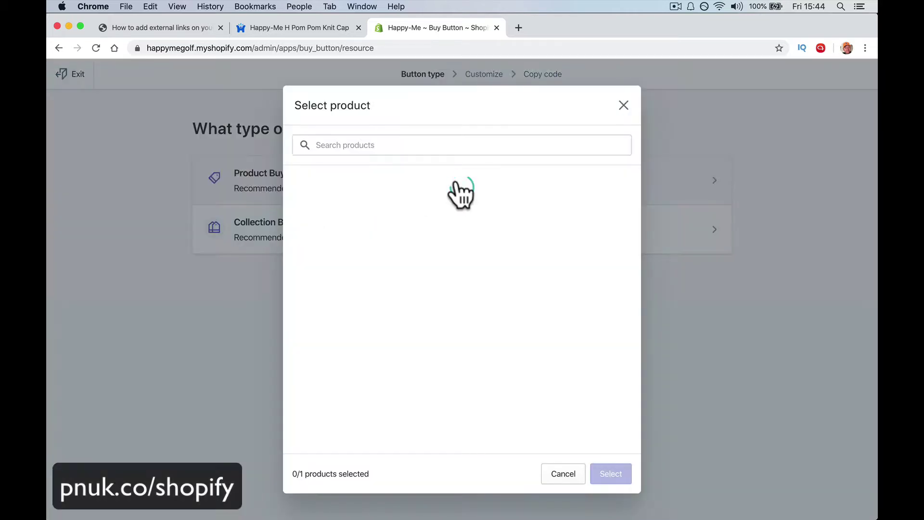
click(459, 193)
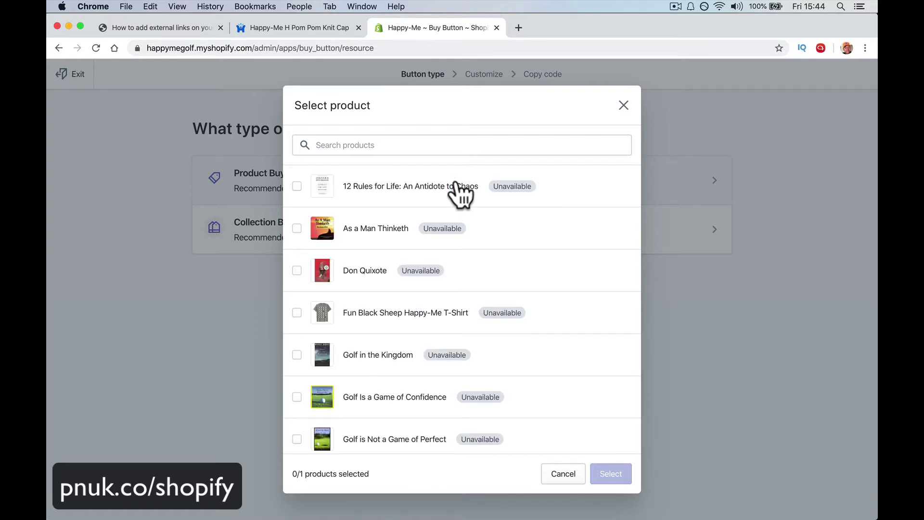
scroll(460, 193, down, 10)
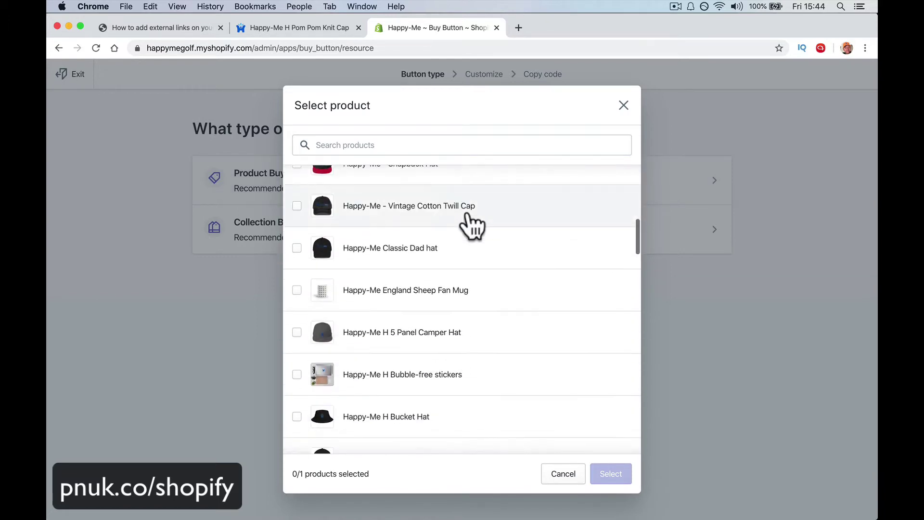
scroll(476, 291, down, 10)
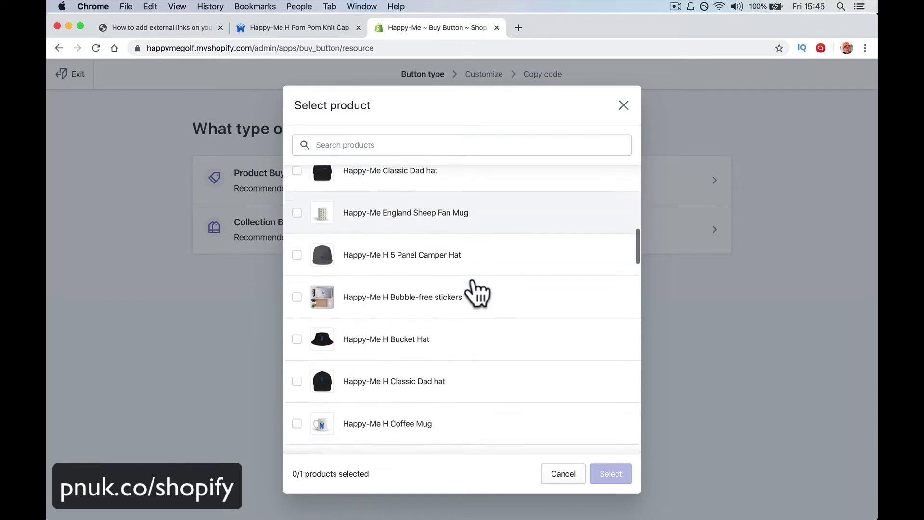
scroll(476, 291, down, 2)
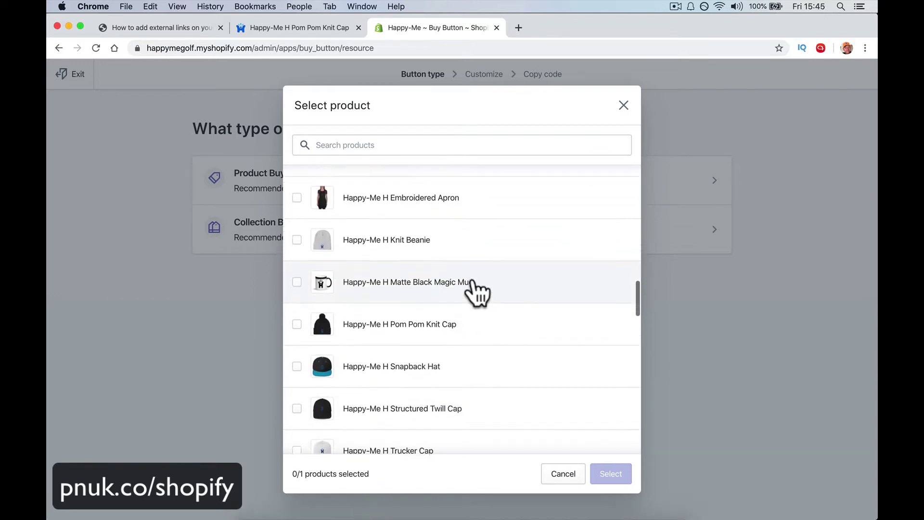
click(480, 247)
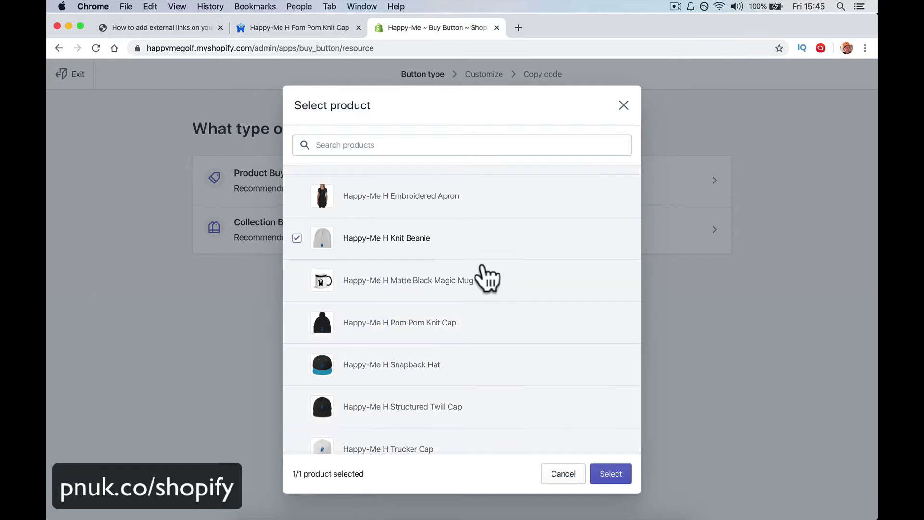
click(610, 484)
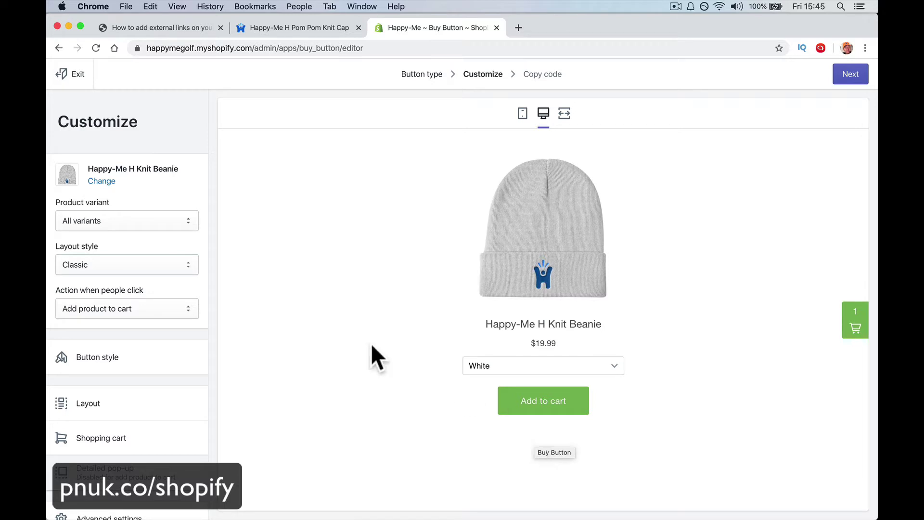
- Restrict the button to the Red variant and try the Basic and Full view layouts
click(171, 225)
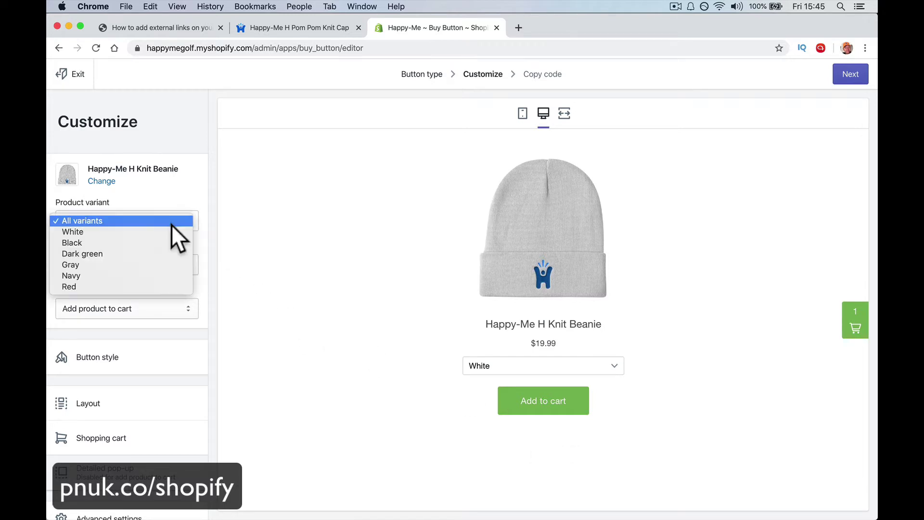
click(161, 286)
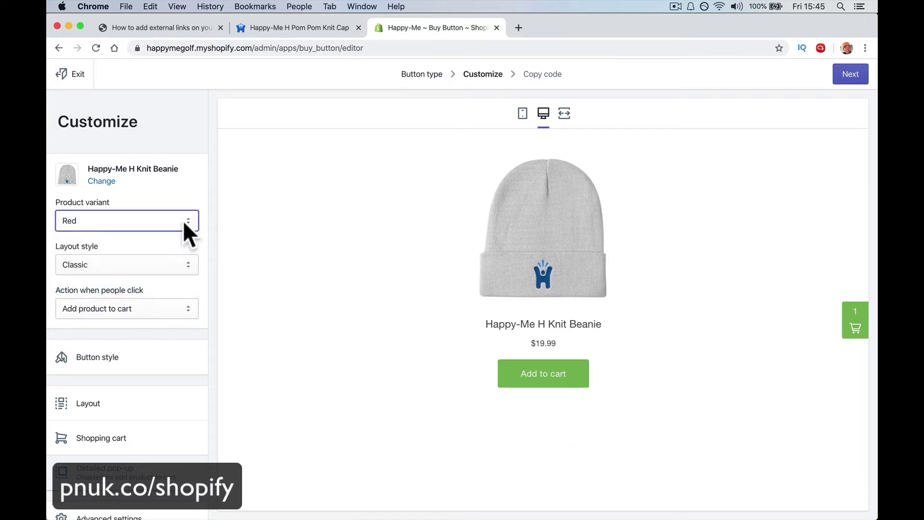
click(175, 263)
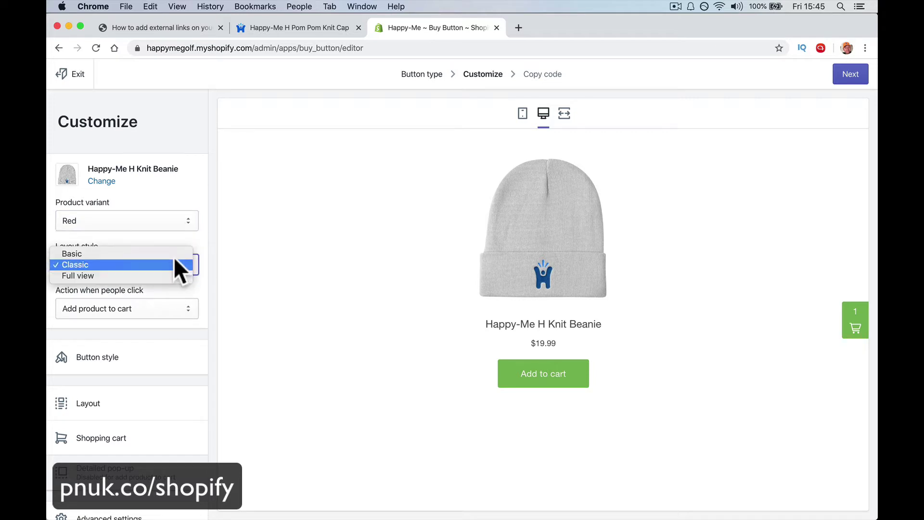
click(186, 226)
click(177, 260)
click(174, 253)
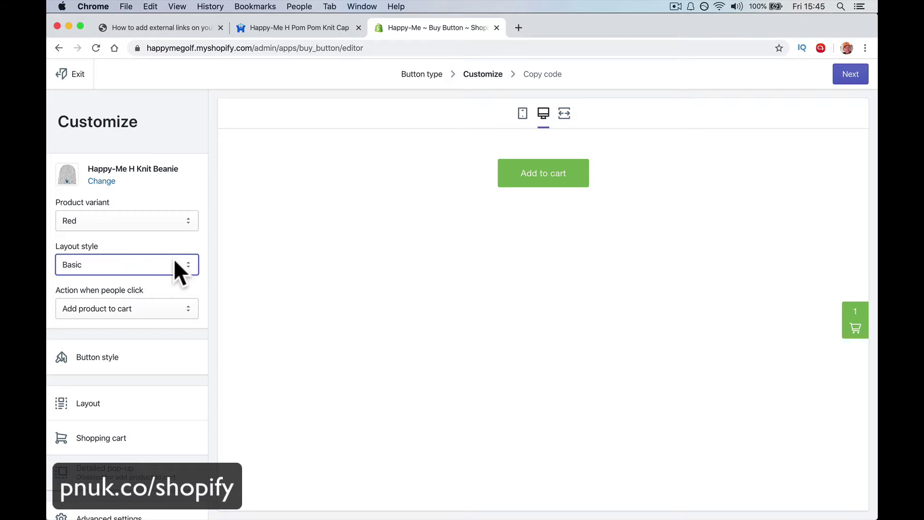
click(174, 260)
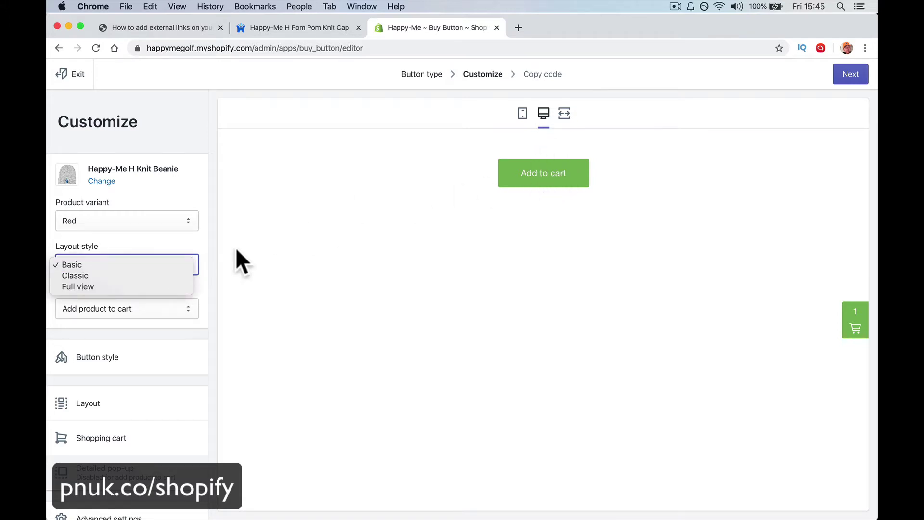
click(146, 283)
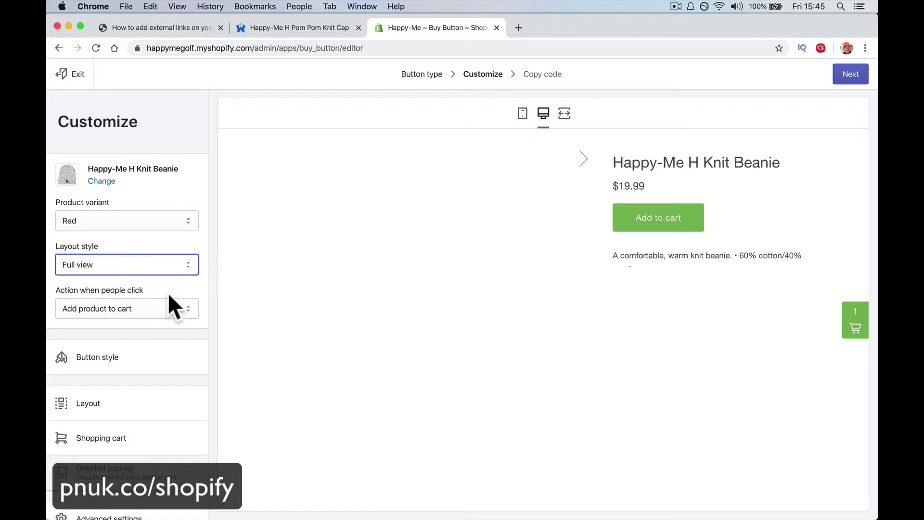
- Browse the beanie image carousel, then set the layout style back to Classic
scroll(291, 346, down, 2)
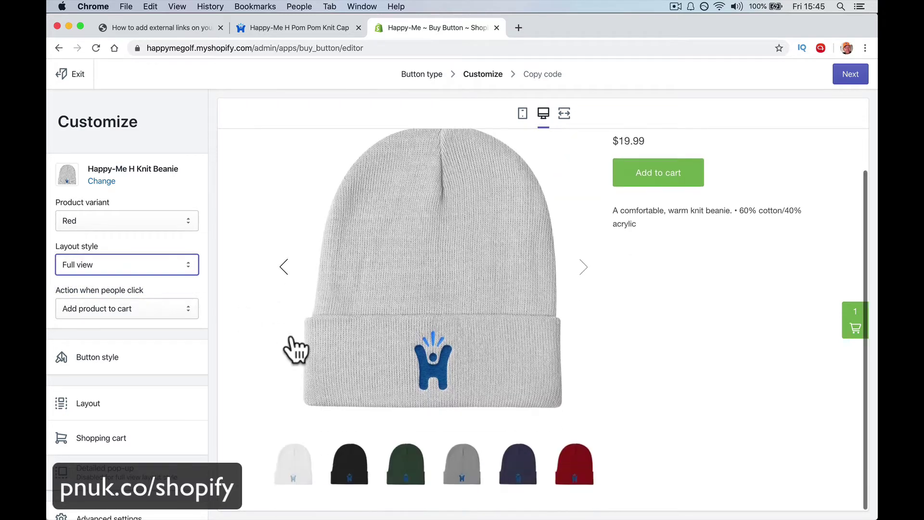
click(582, 266)
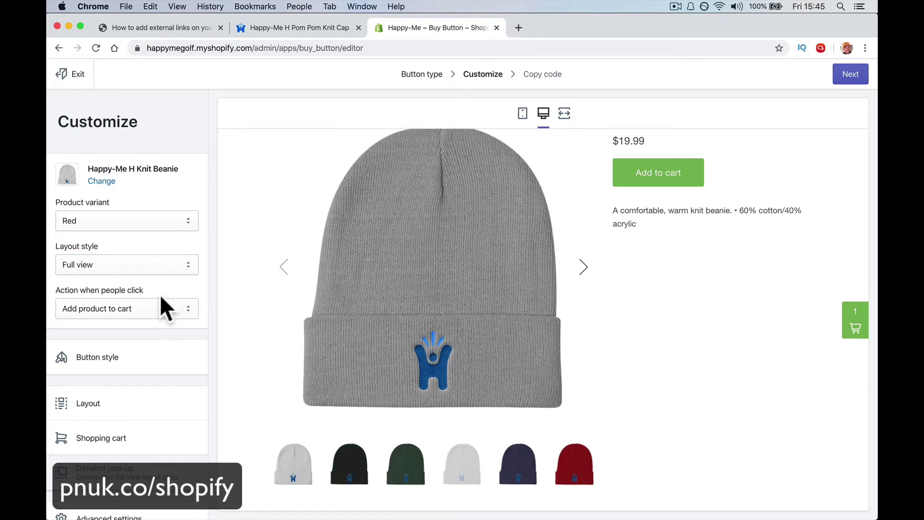
click(283, 267)
click(283, 268)
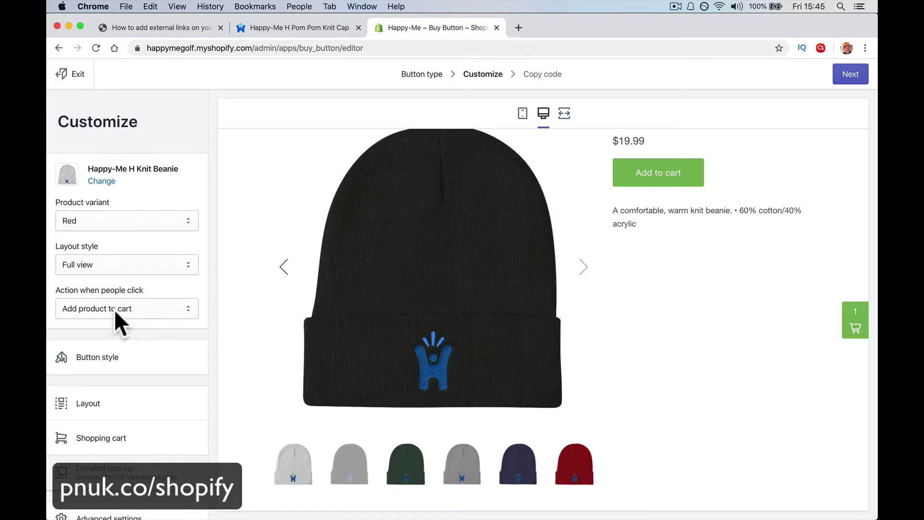
click(126, 266)
click(132, 242)
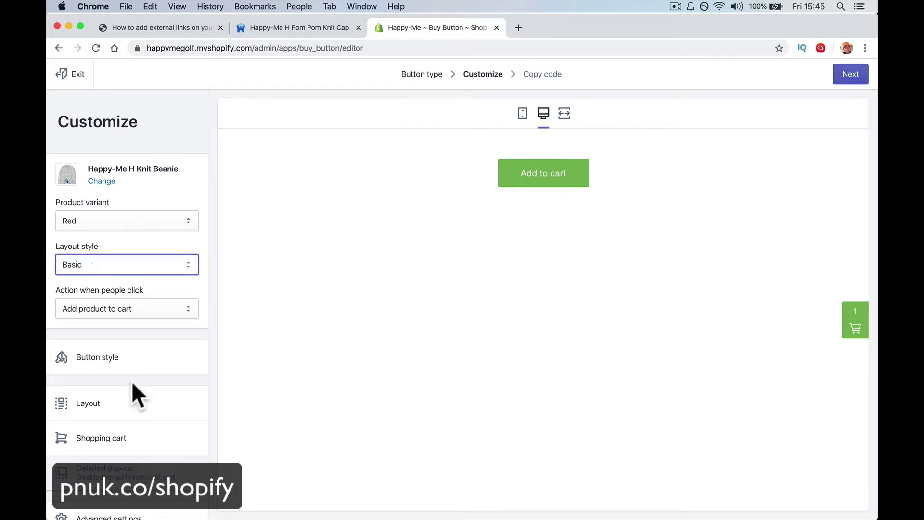
click(128, 260)
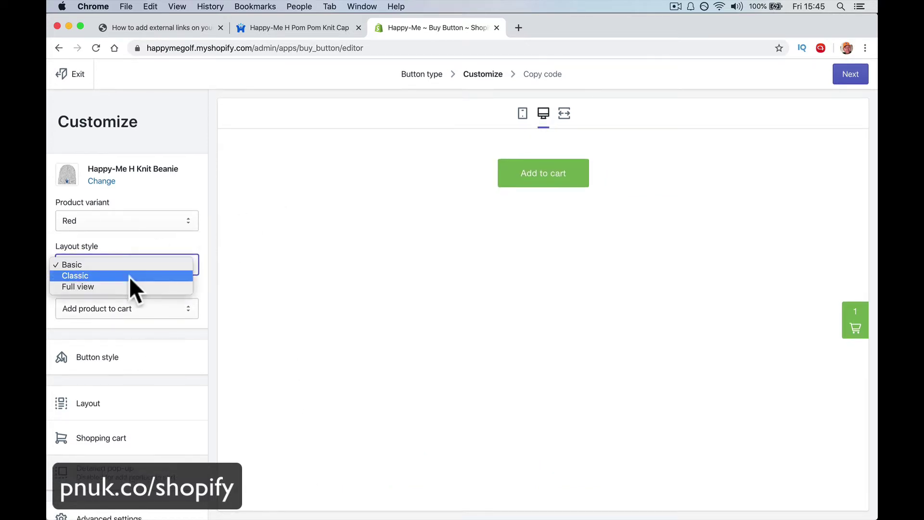
click(129, 276)
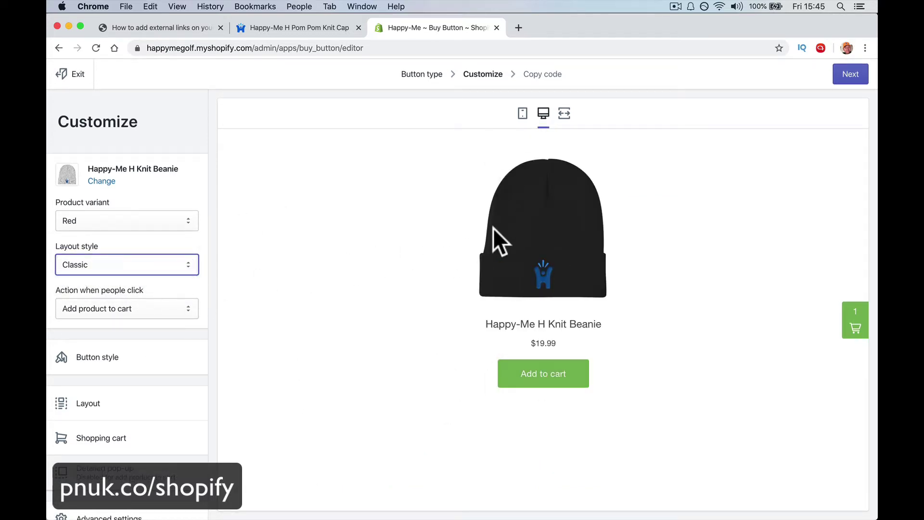
- Give the button a dark blue background, 50 px width and 13 px rounded corners
click(126, 358)
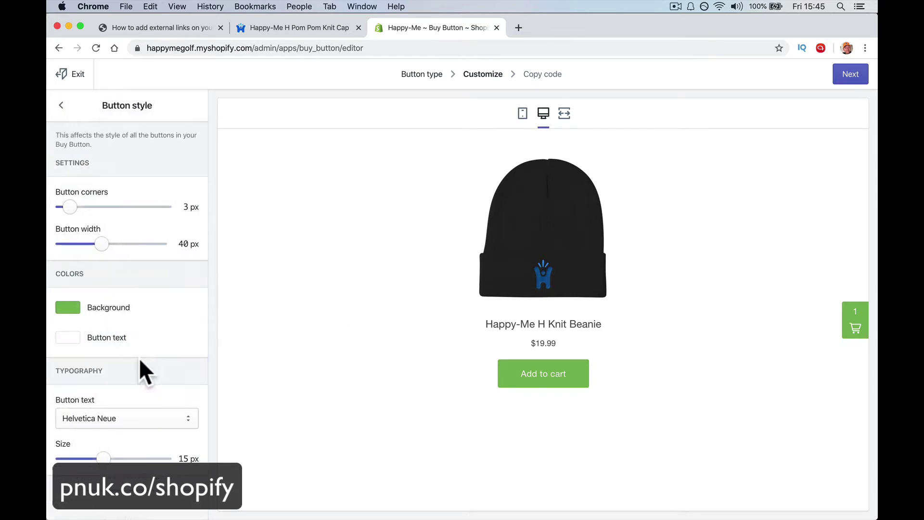
click(65, 311)
click(163, 395)
click(124, 385)
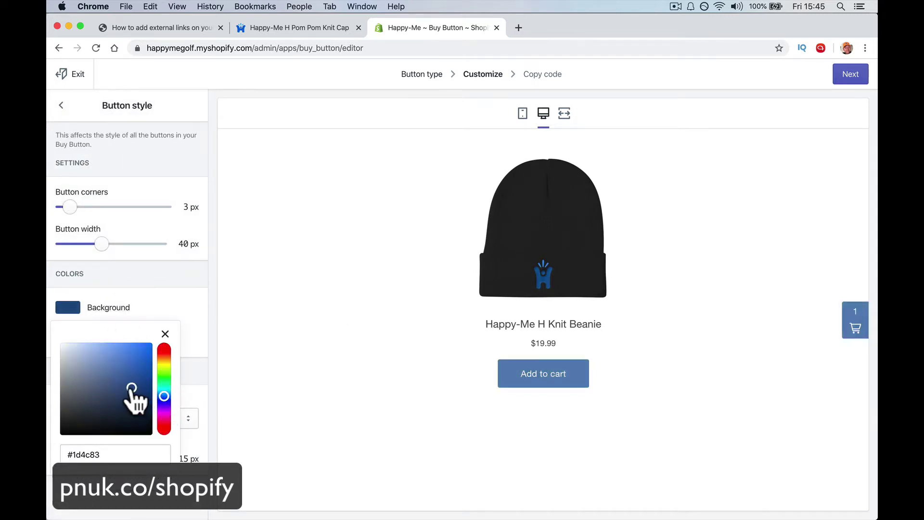
click(161, 293)
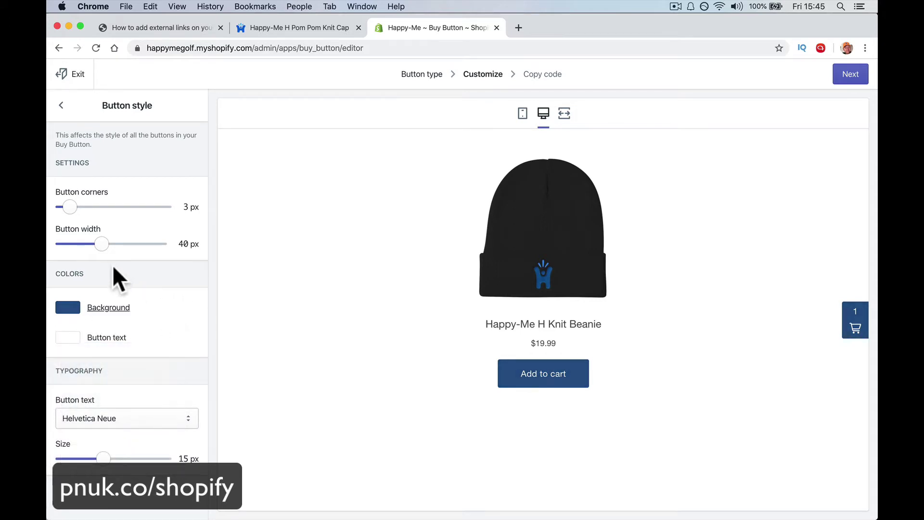
mouse_move(101, 245)
mouse_down()
mouse_move(154, 244)
mouse_move(111, 244)
mouse_up()
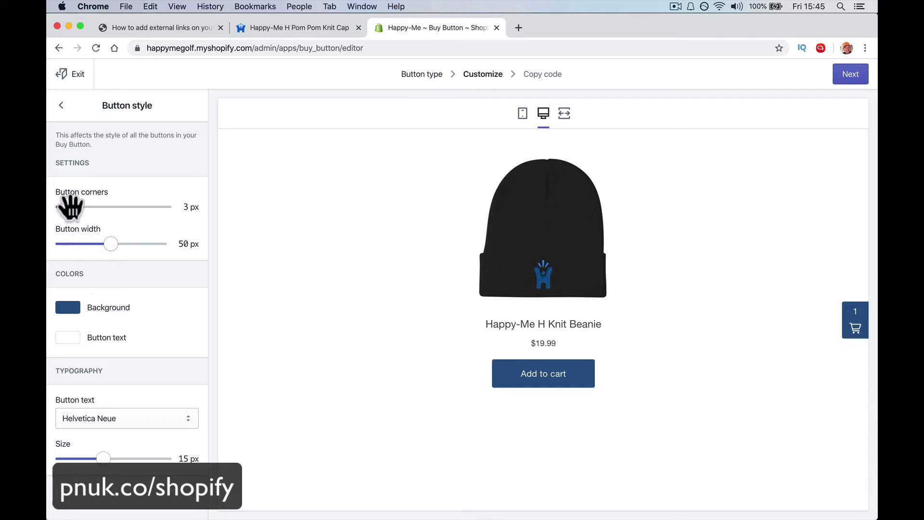
drag(70, 207, 96, 207)
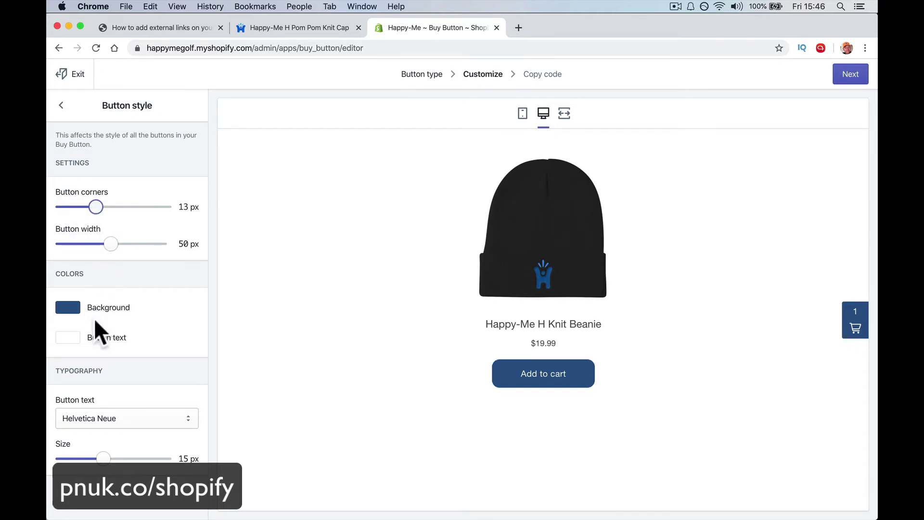
- Keep the Helvetica Neue font and enlarge the button text to 17 px
click(110, 416)
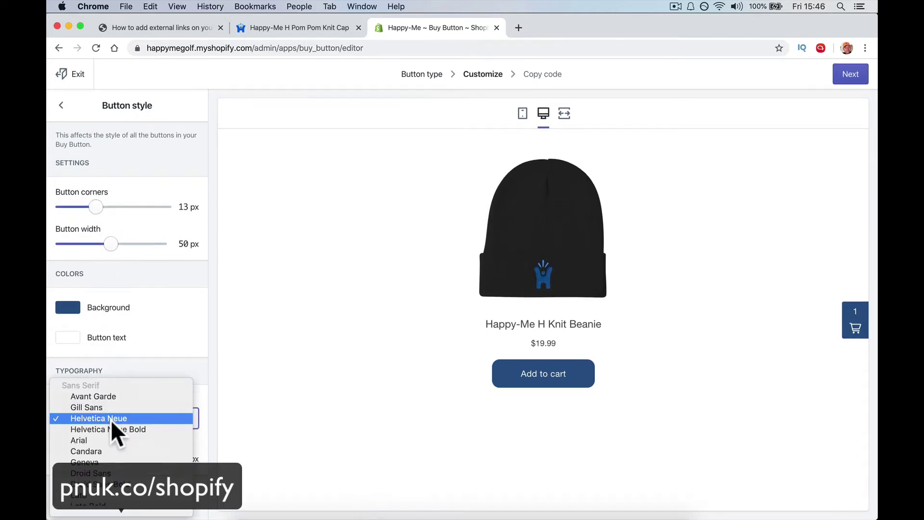
scroll(112, 429, down, 5)
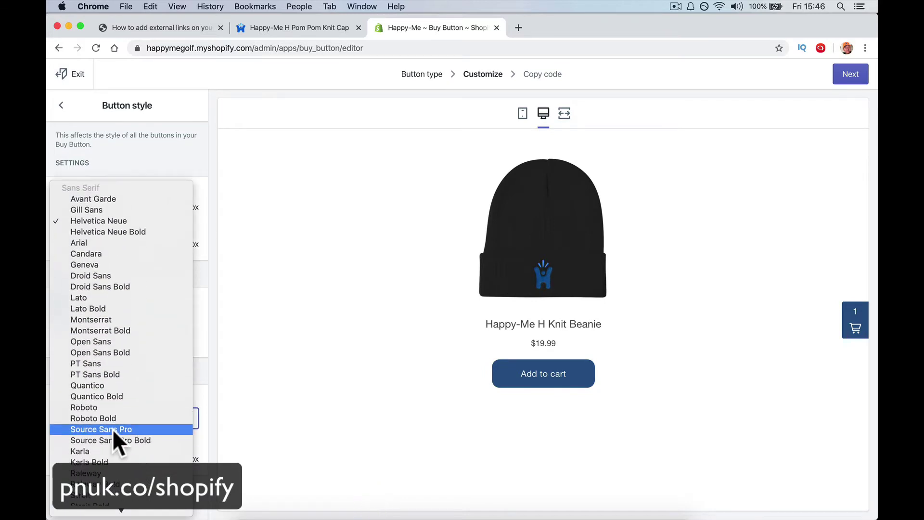
click(157, 162)
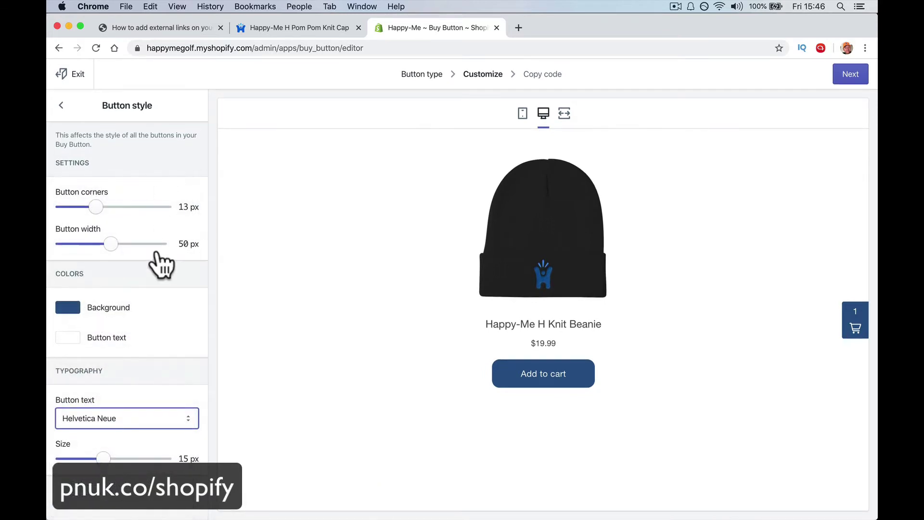
click(104, 458)
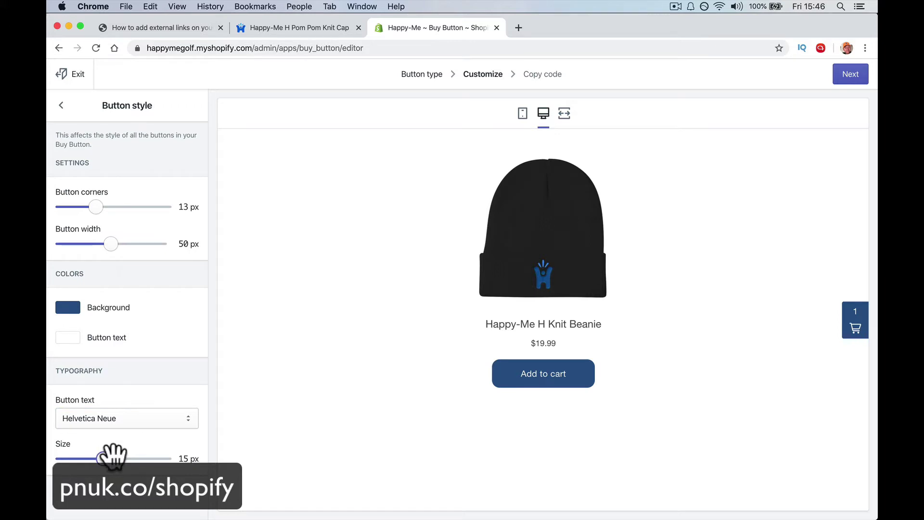
drag(106, 460, 144, 459)
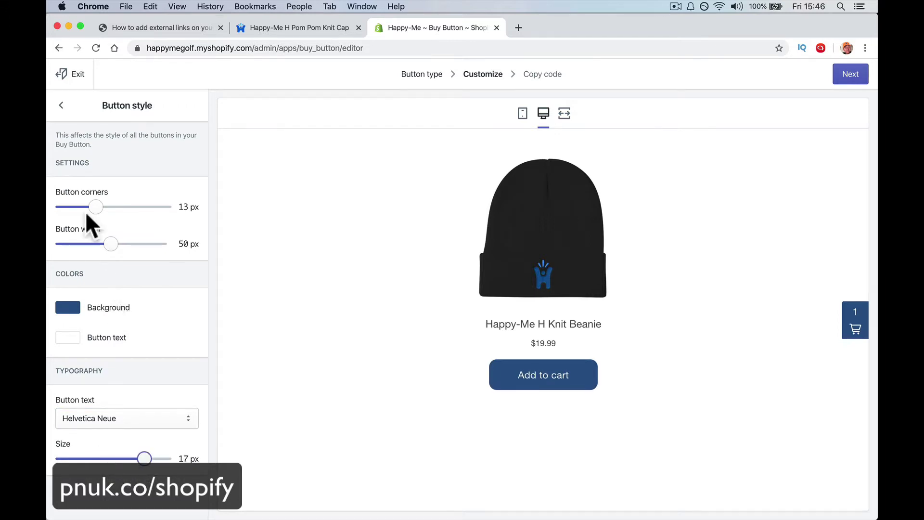
click(61, 105)
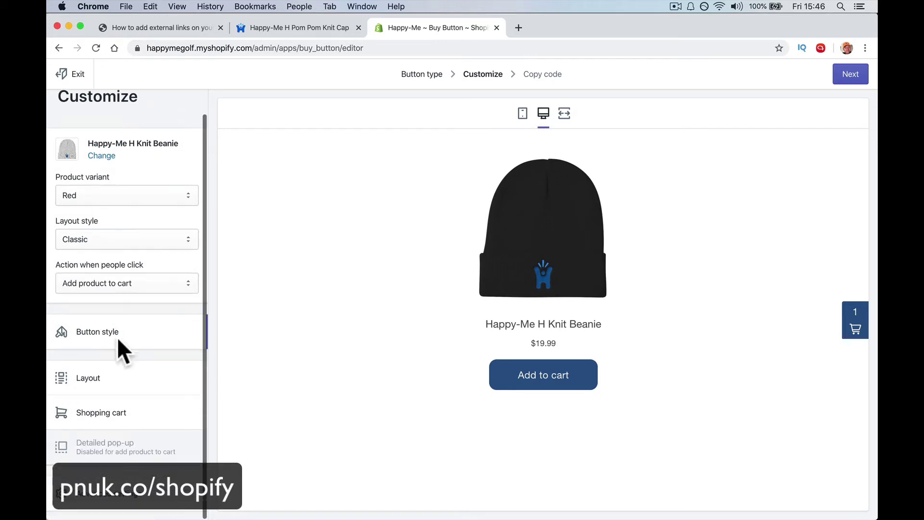
- Try a Large then Small image size and Left then Center alignment, ending small and centred
click(122, 378)
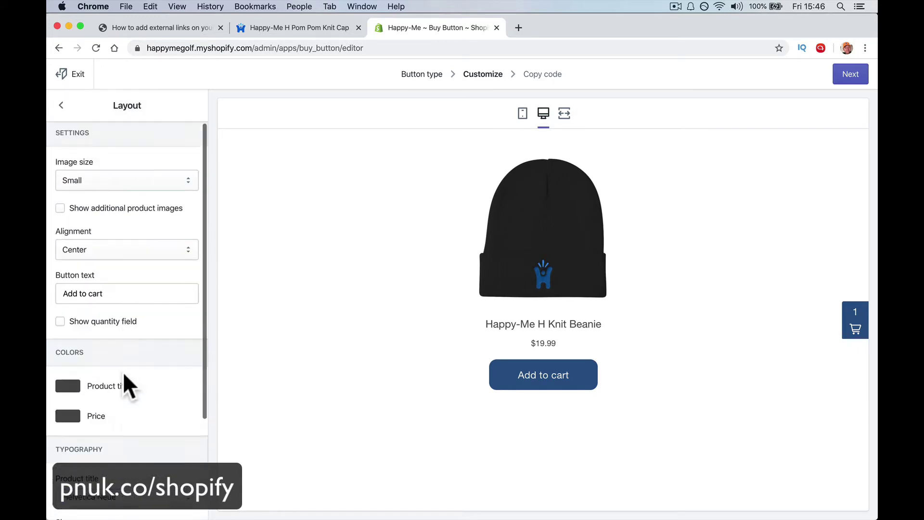
click(147, 183)
click(140, 206)
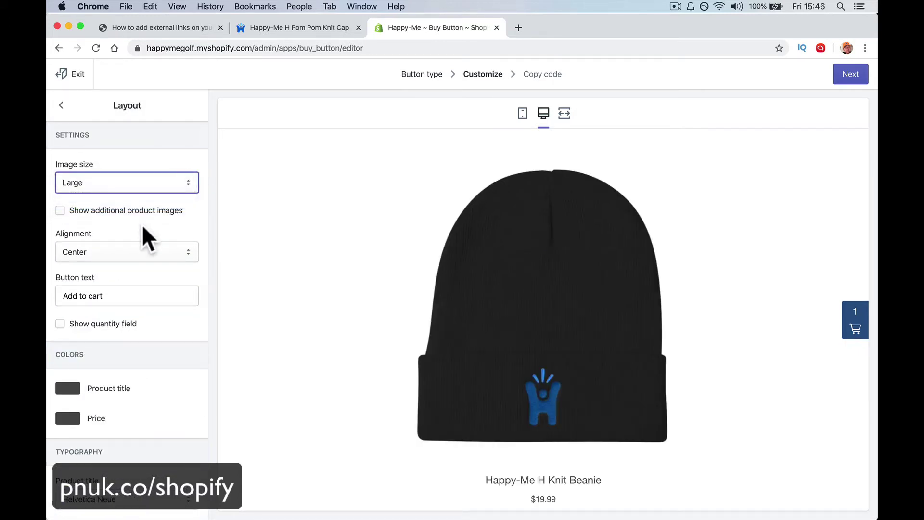
click(145, 171)
click(143, 163)
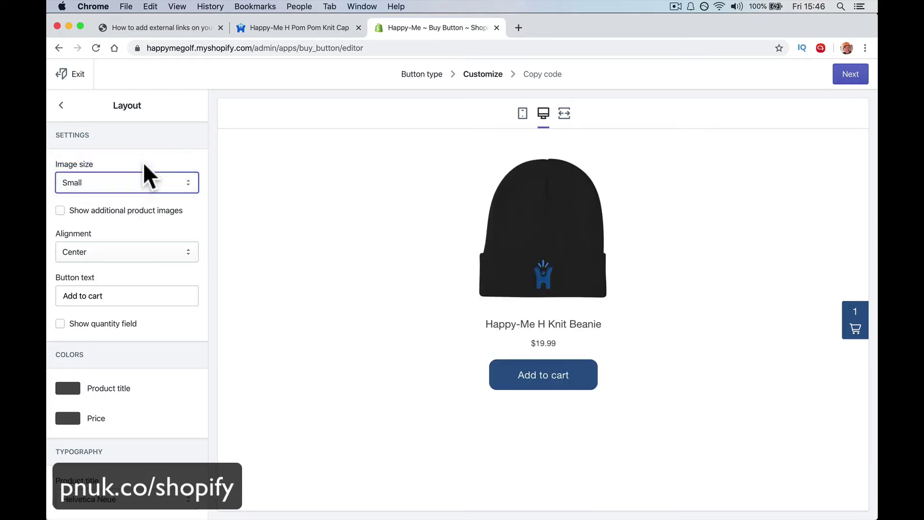
click(140, 251)
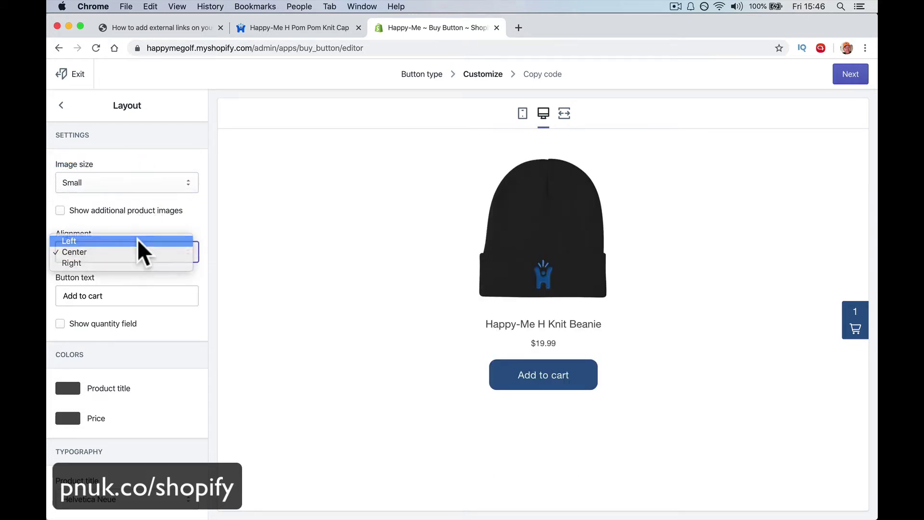
click(138, 241)
click(141, 247)
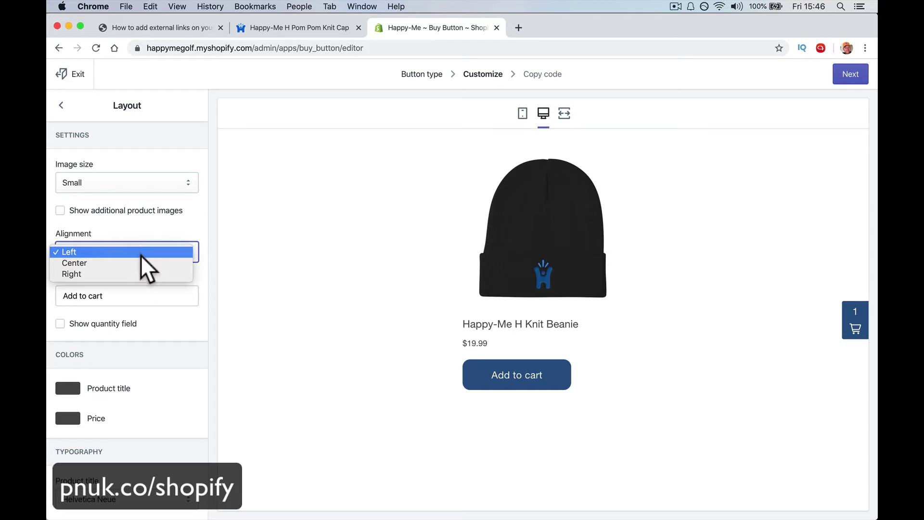
click(140, 263)
- Change the button label from Add to cart to 'Buy Now'
click(134, 295)
triple_click(134, 295)
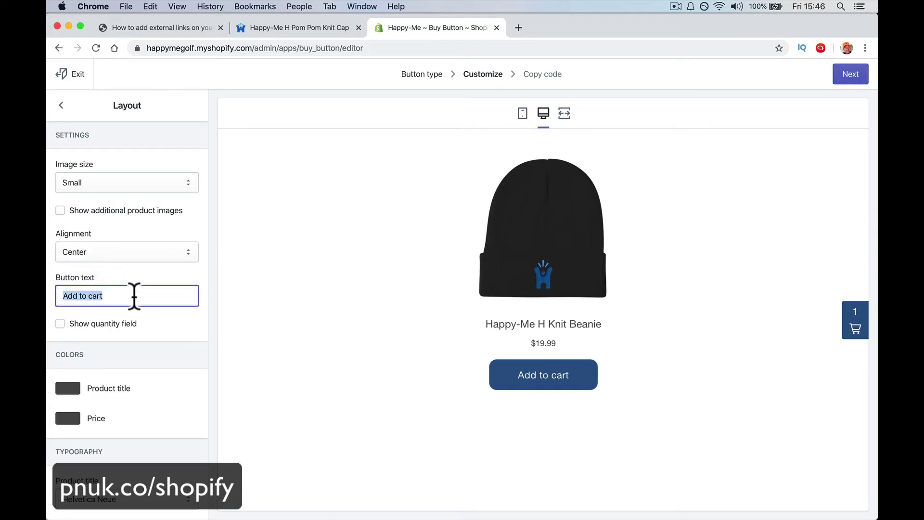
text(Buy Now)
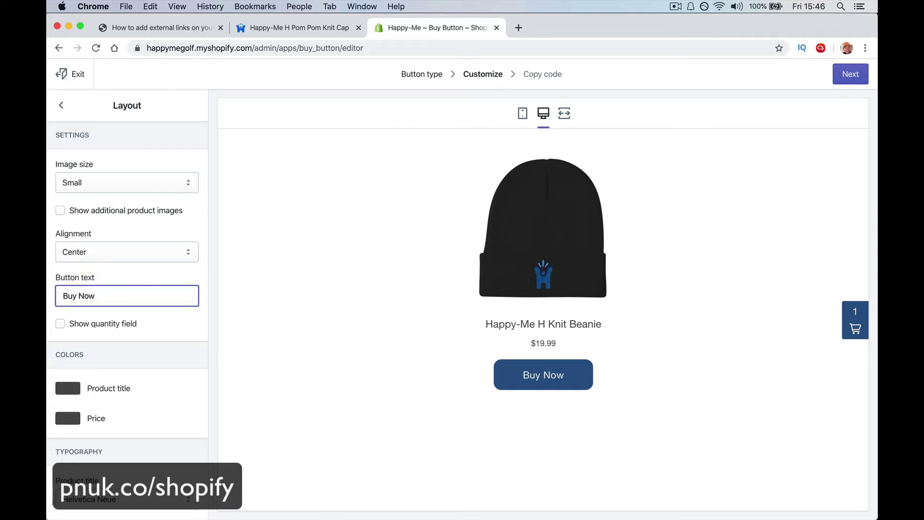
scroll(130, 407, down, 5)
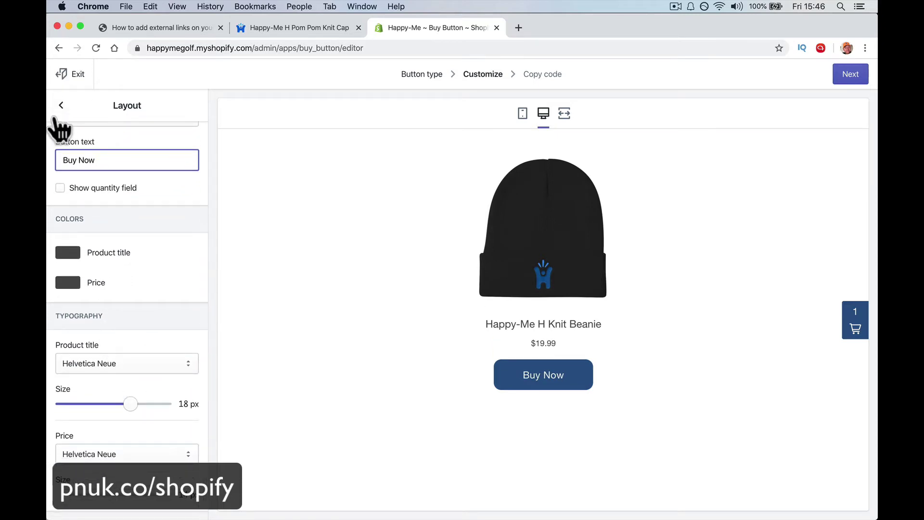
click(57, 114)
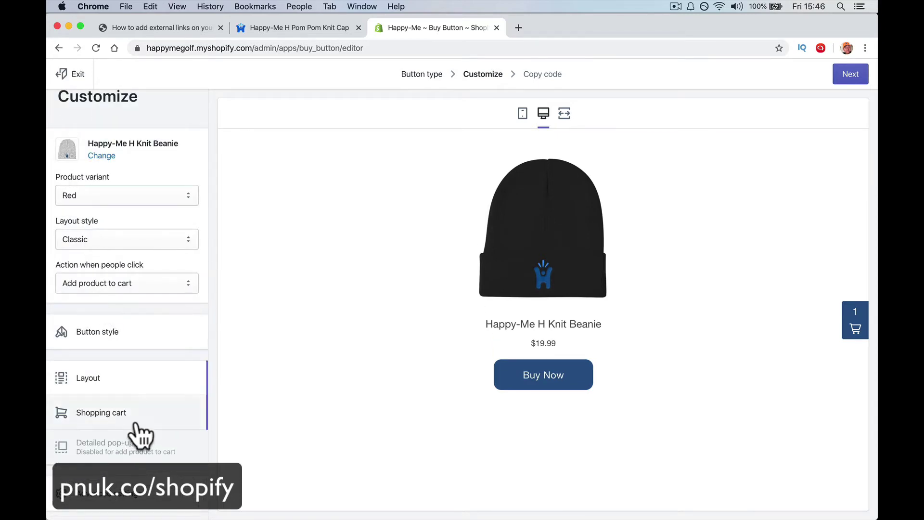
click(134, 421)
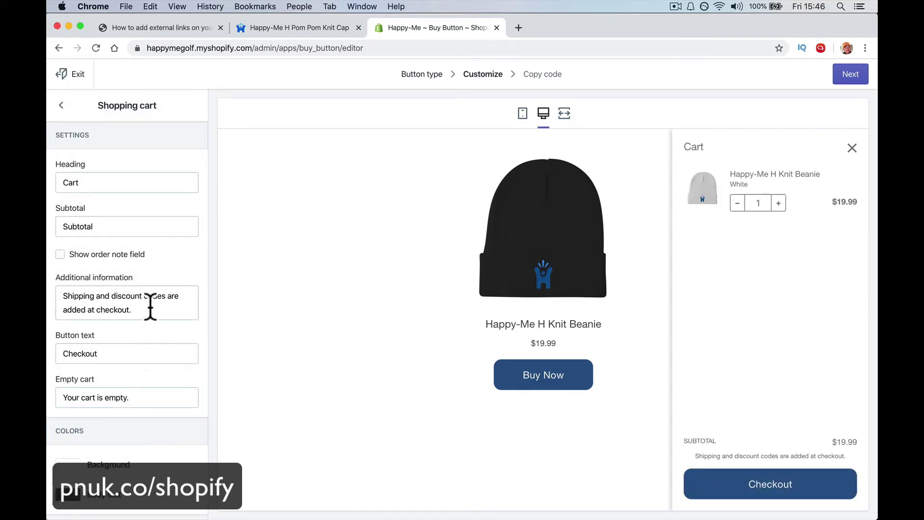
click(118, 353)
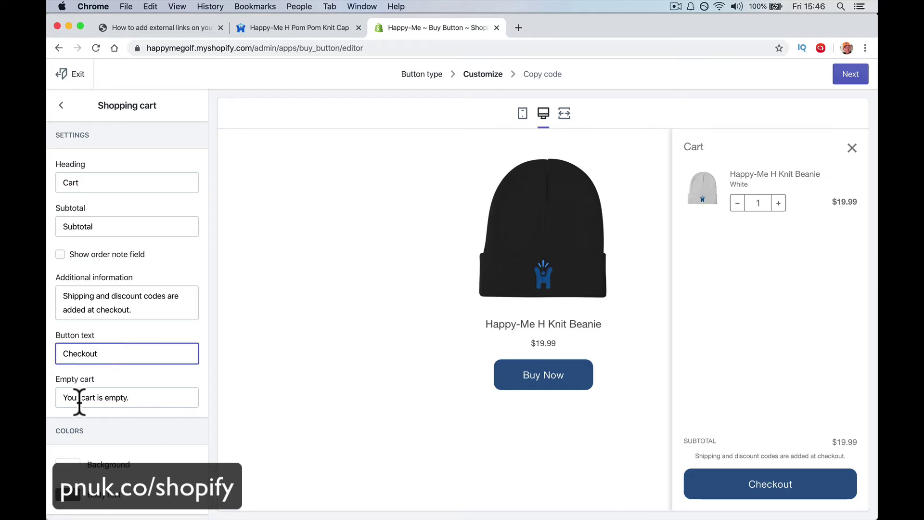
click(155, 399)
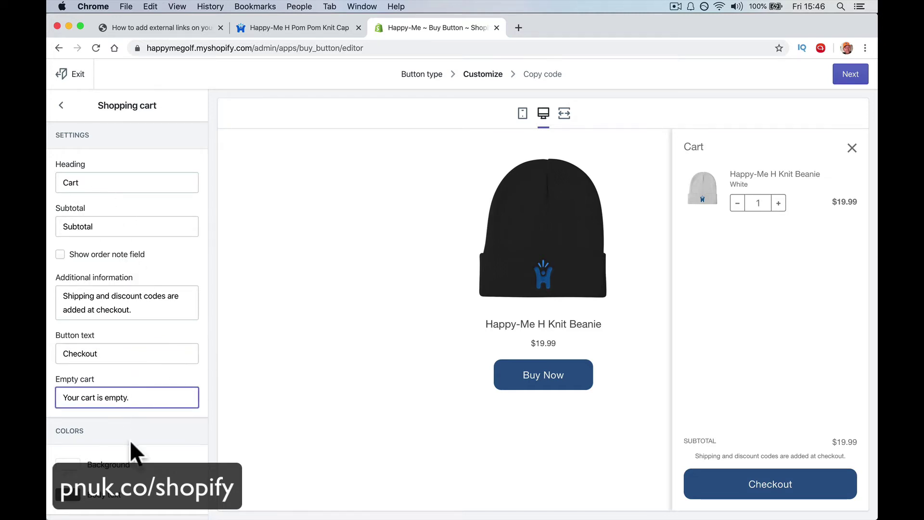
scroll(96, 150, down, 1)
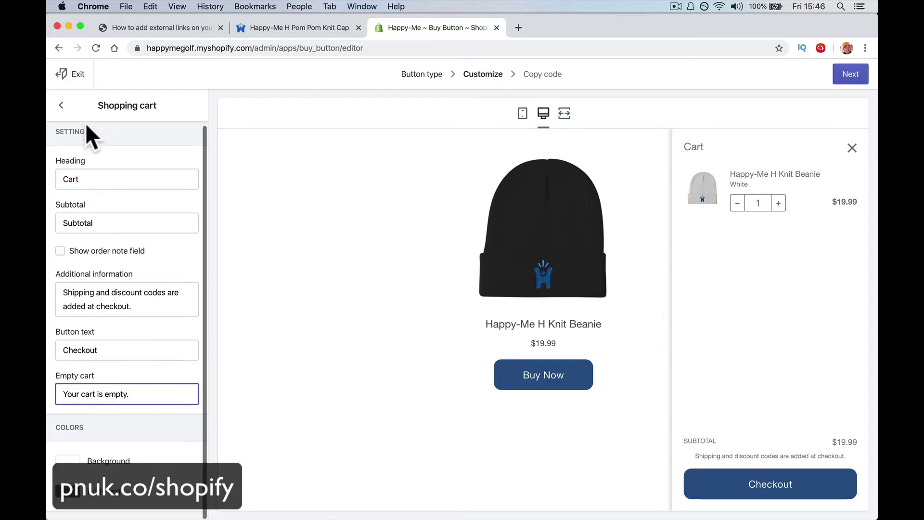
- Toggle checkout between same-tab redirect and pop-up window while adding beanies, ending on pop-up
click(62, 106)
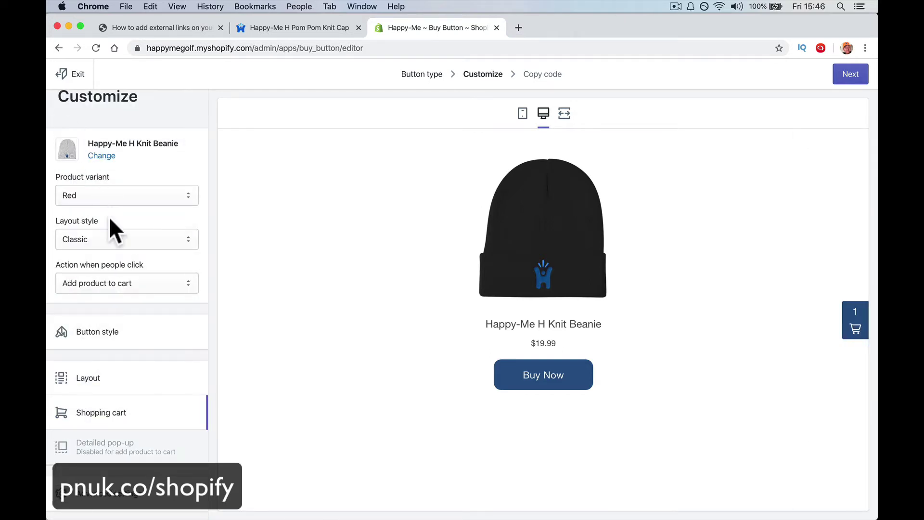
click(126, 501)
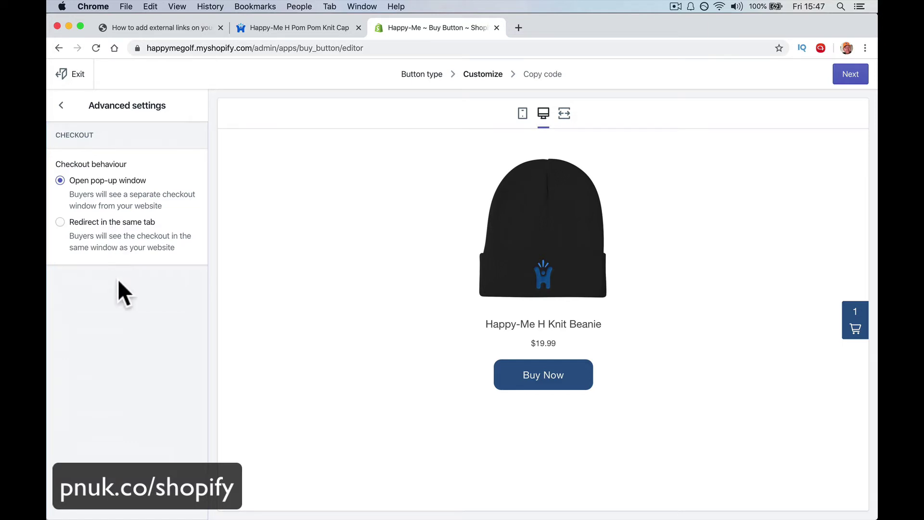
click(123, 226)
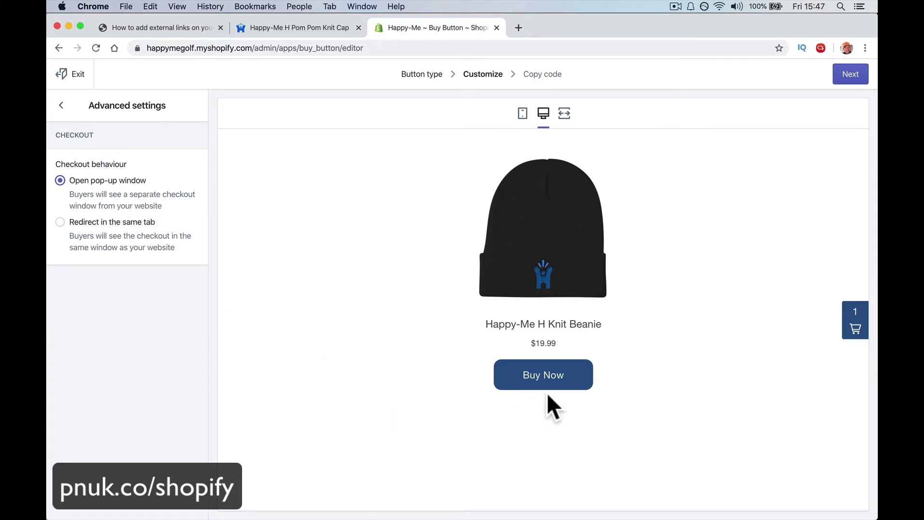
click(552, 381)
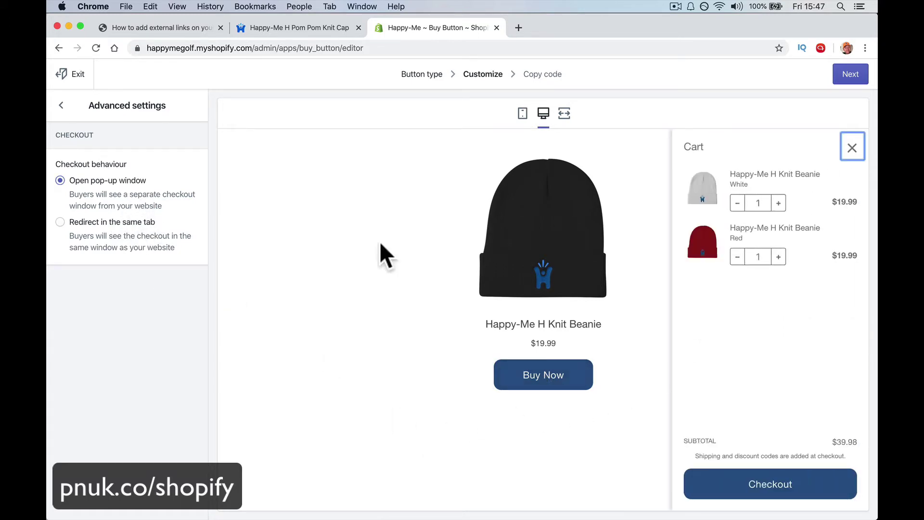
click(129, 233)
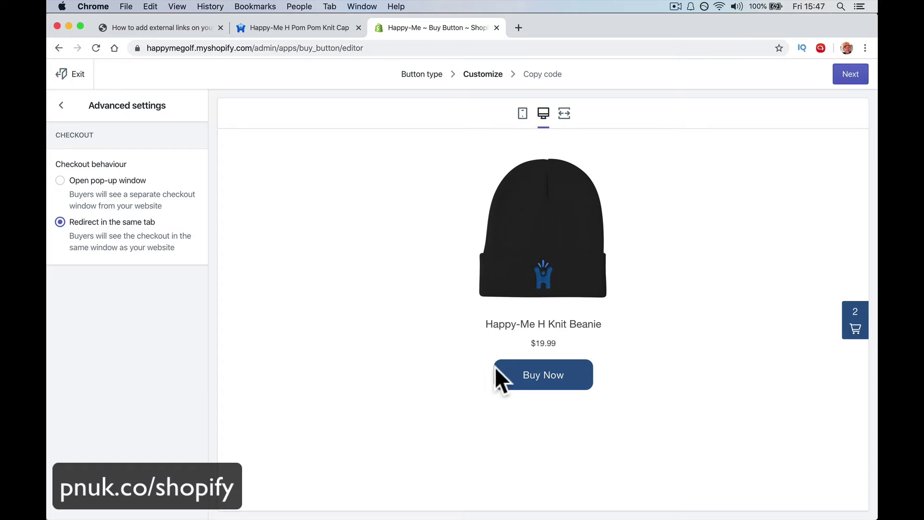
click(537, 383)
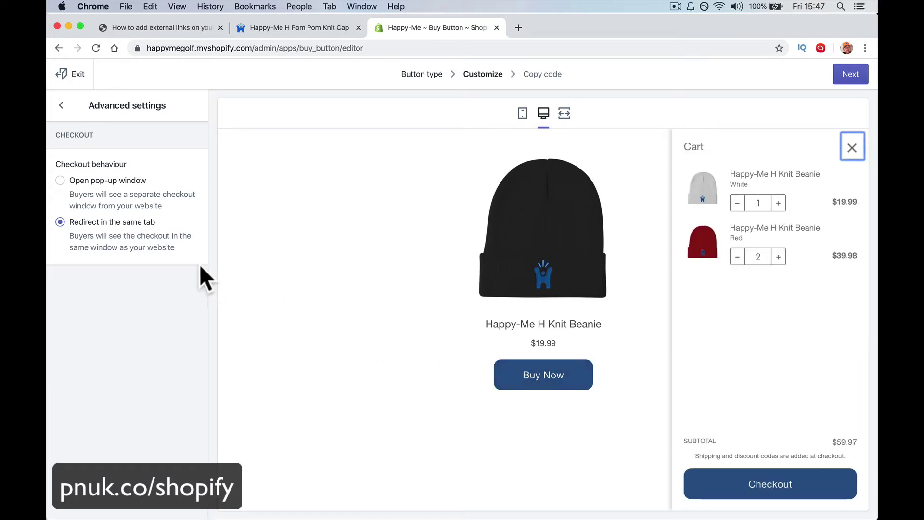
click(112, 182)
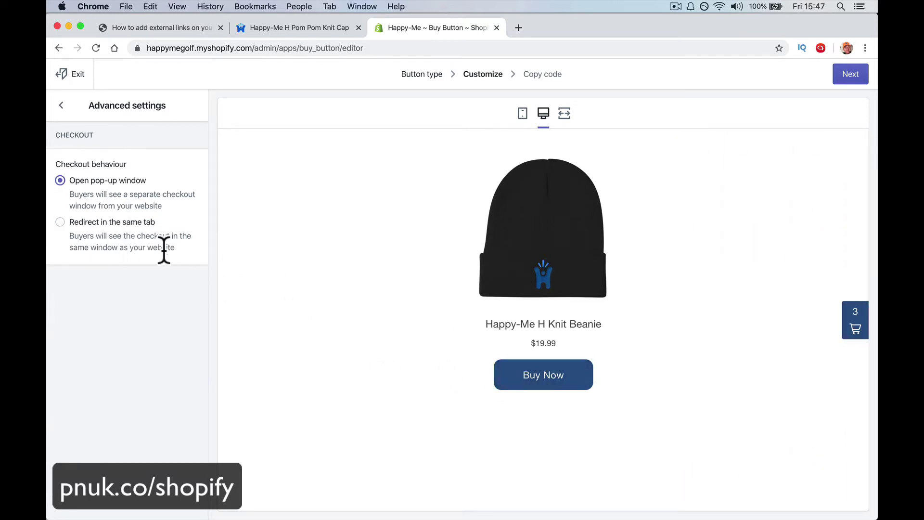
click(61, 106)
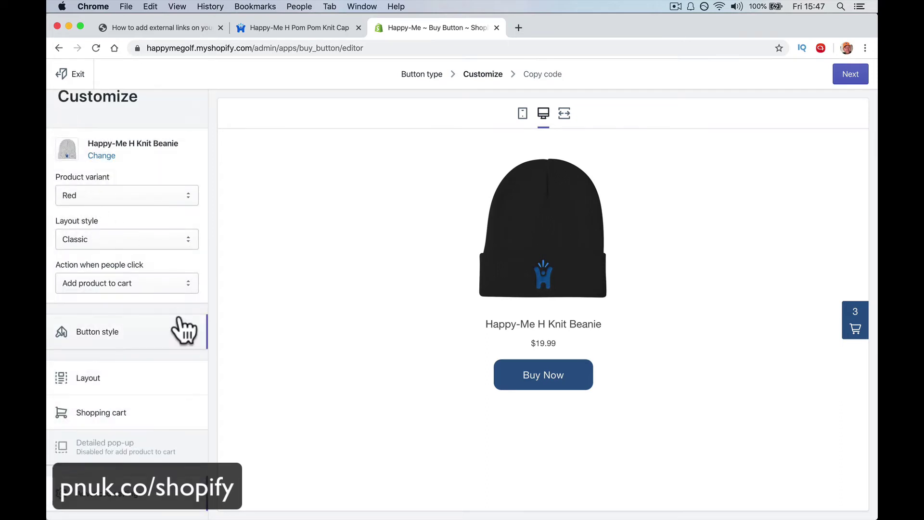
- Copy the beanie Buy Button's embed code and open the WordPress.org embedding help article
scroll(178, 311, up, 3)
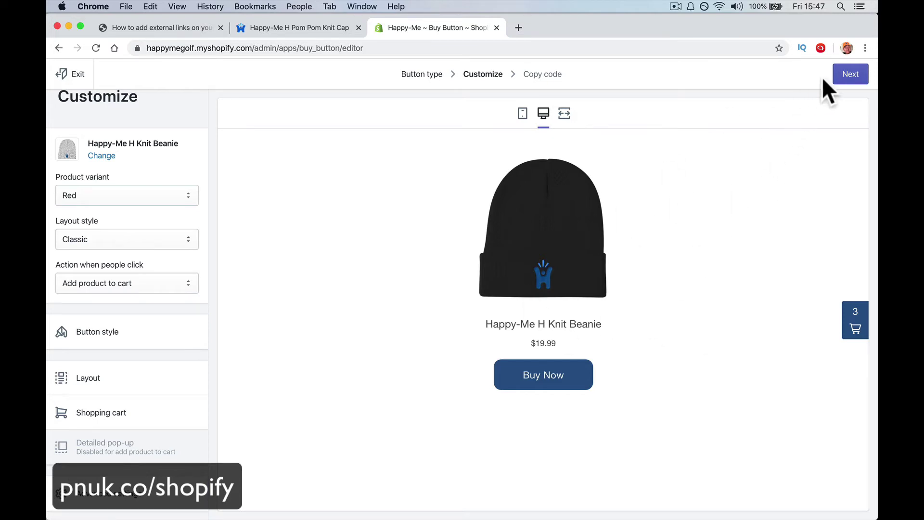
click(836, 76)
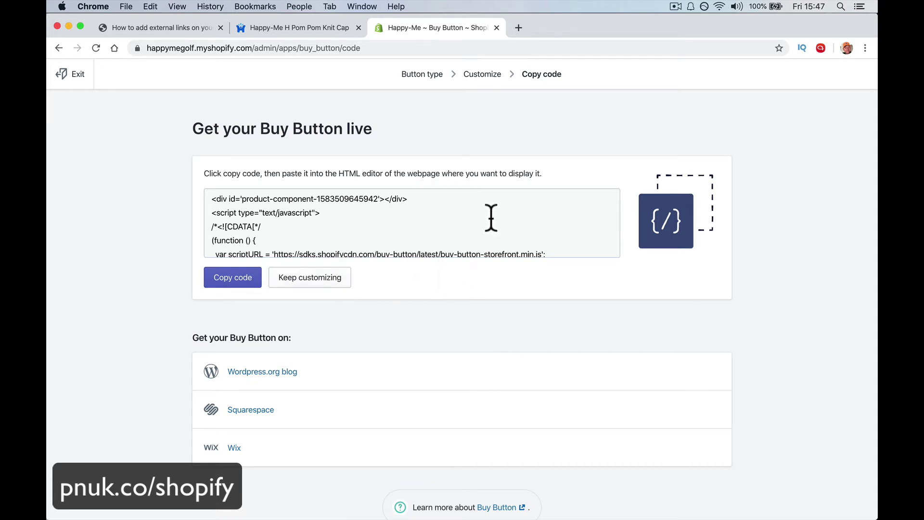
click(234, 278)
triple_click(273, 213)
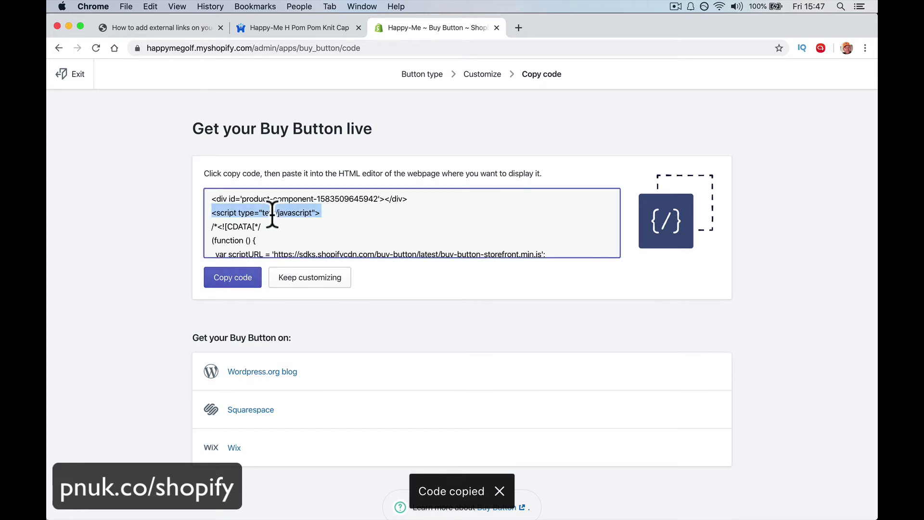
click(284, 373)
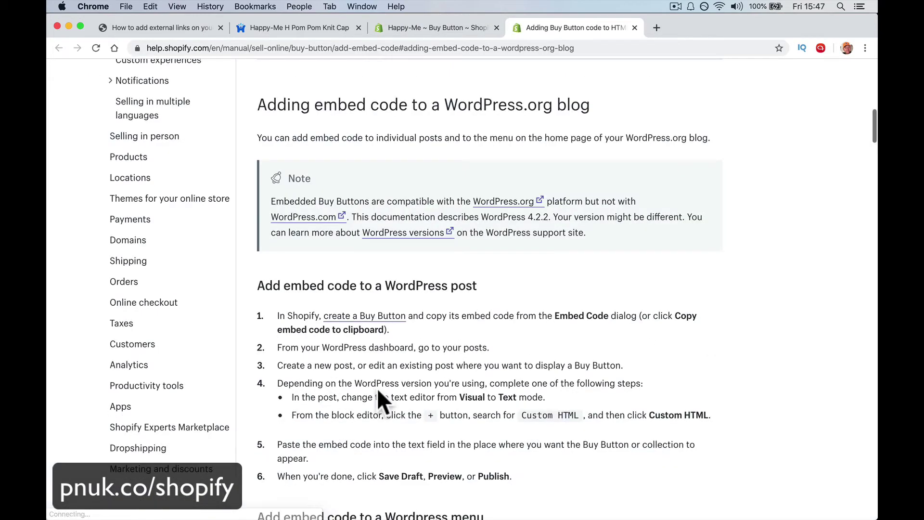
- Scroll the help article to the 'Adding embed code to a WordPress.org blog' instructions
scroll(377, 395, down, 6)
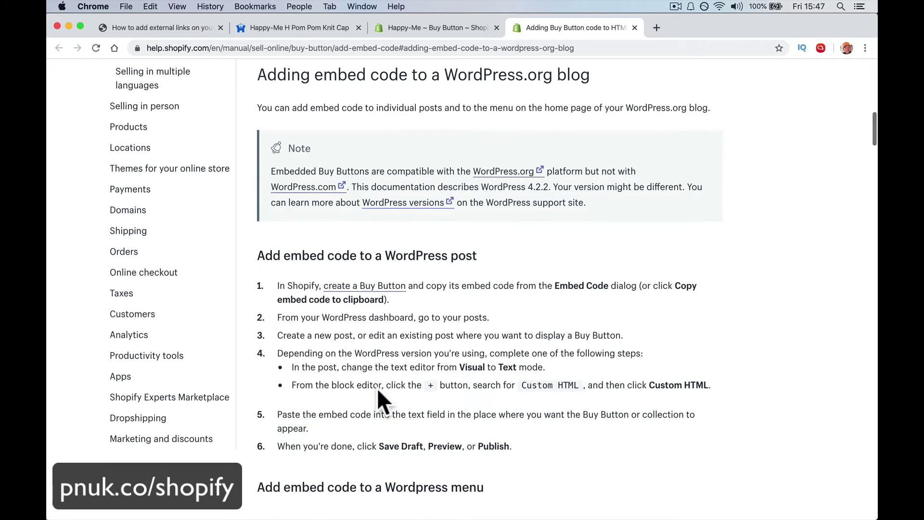
scroll(378, 390, down, 8)
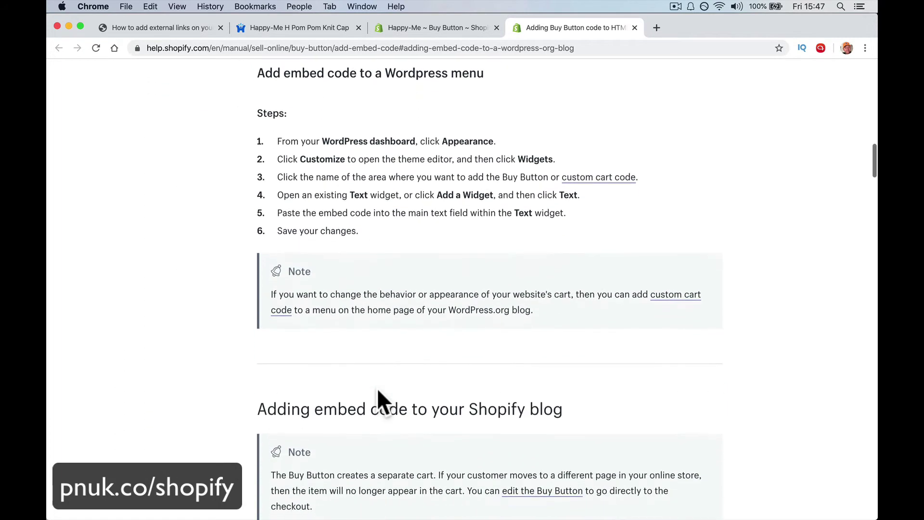
scroll(378, 391, down, 8)
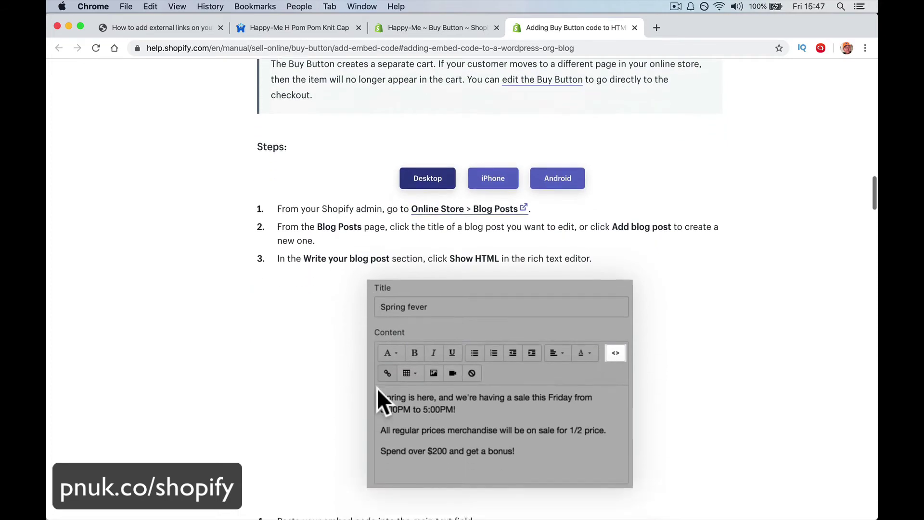
scroll(377, 387, down, 7)
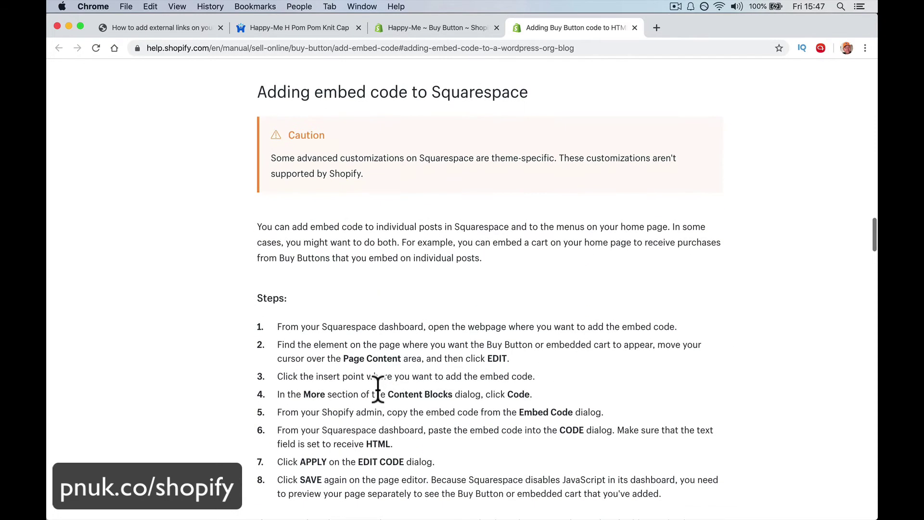
scroll(378, 388, up, 20)
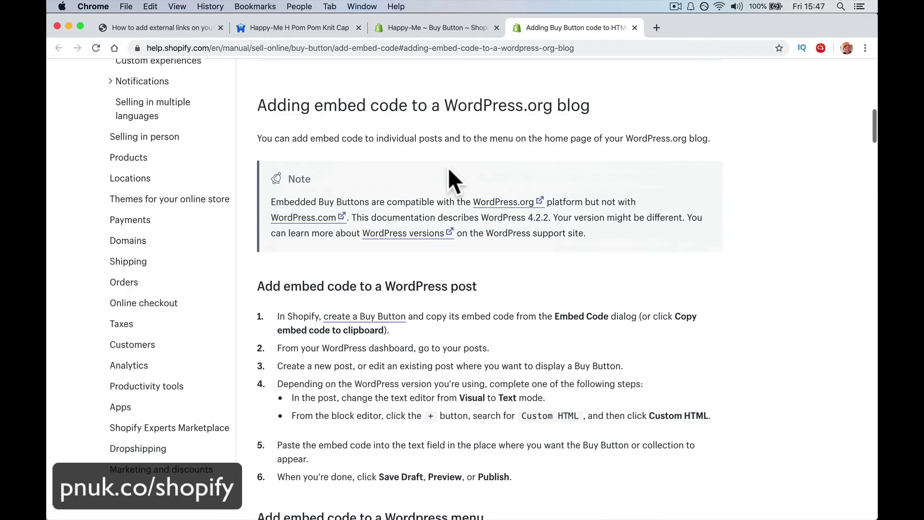
click(399, 47)
- Open the HappyMeGolf site's Customizer at the Main Sidebar widgets
text(ha)
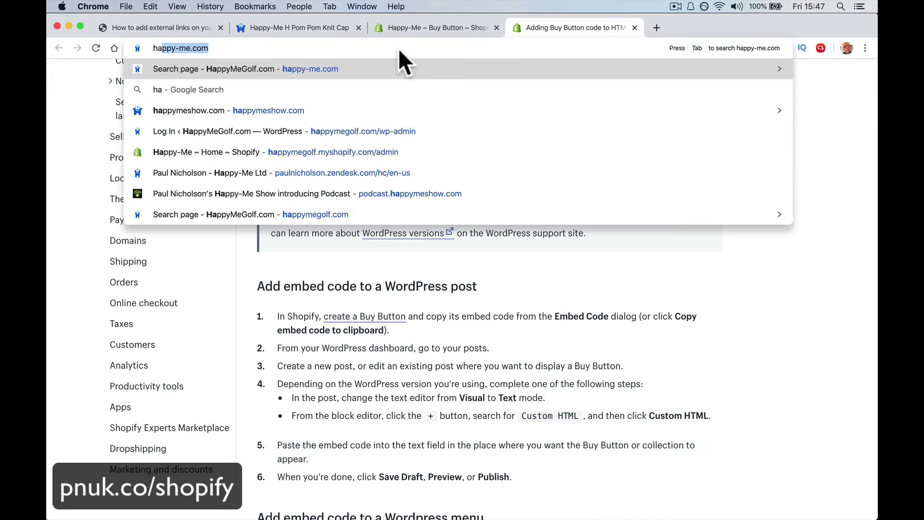
key(Return)
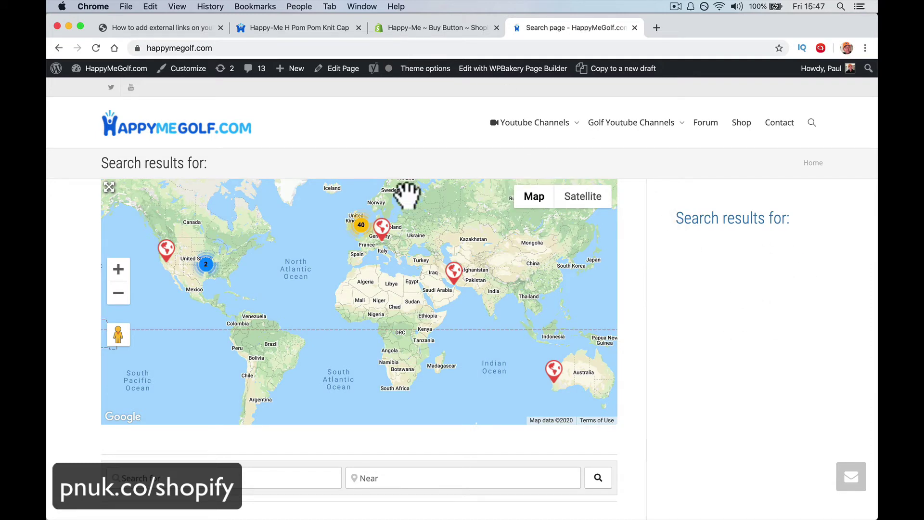
click(187, 76)
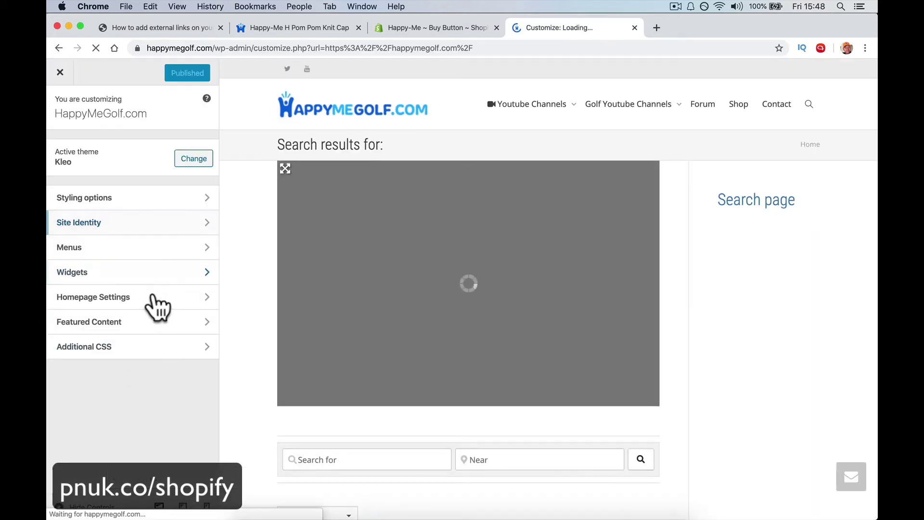
click(149, 275)
click(160, 223)
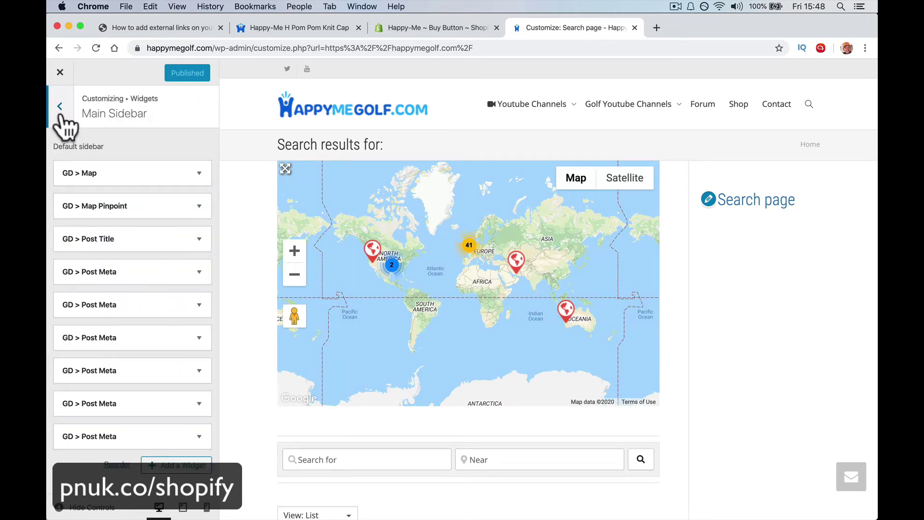
click(60, 116)
click(142, 225)
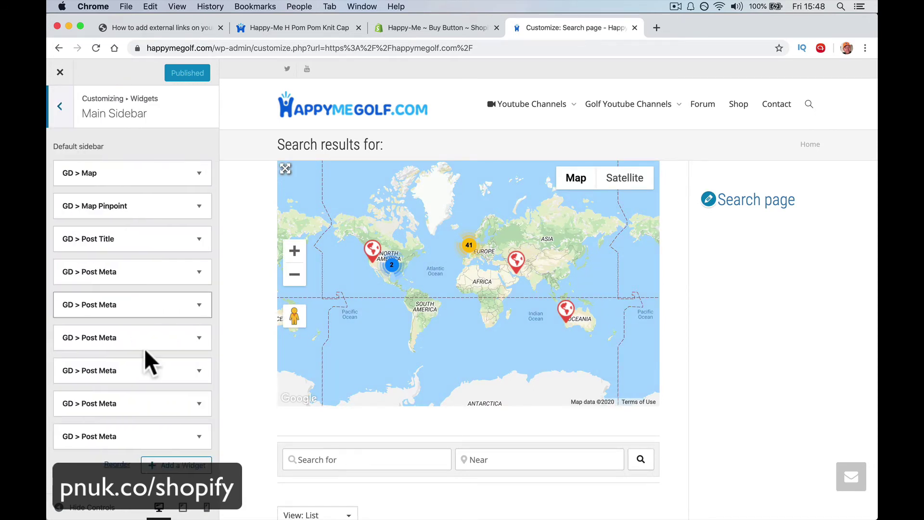
- Add a Custom HTML widget at the top of the sidebar holding the beanie's embed code, and publish it
click(168, 465)
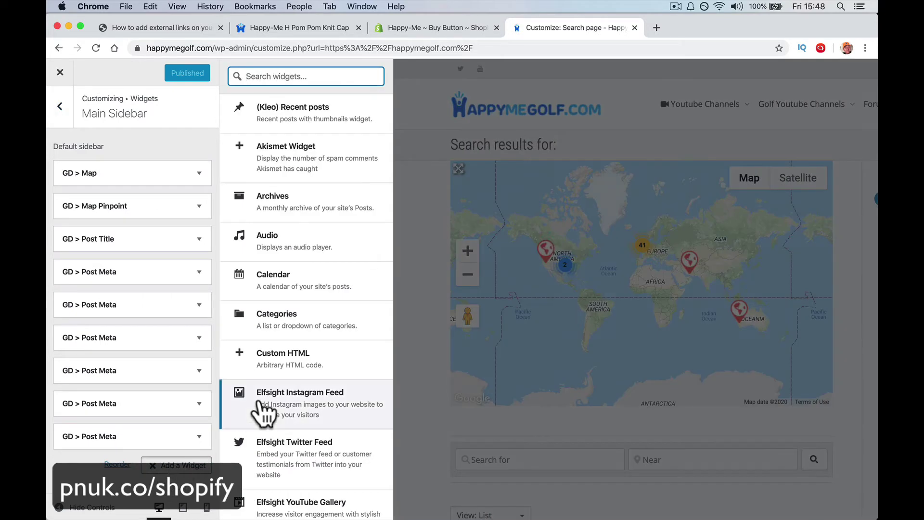
click(273, 369)
drag(123, 464, 117, 184)
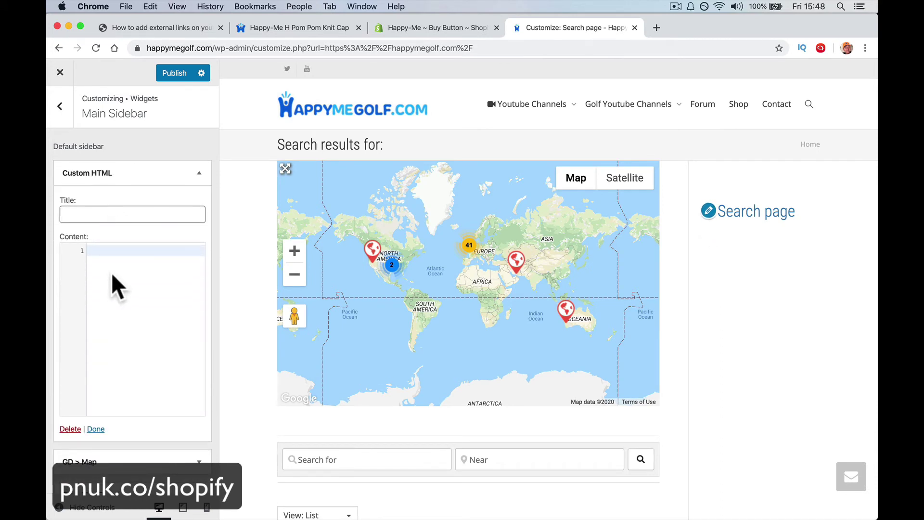
key(super+v)
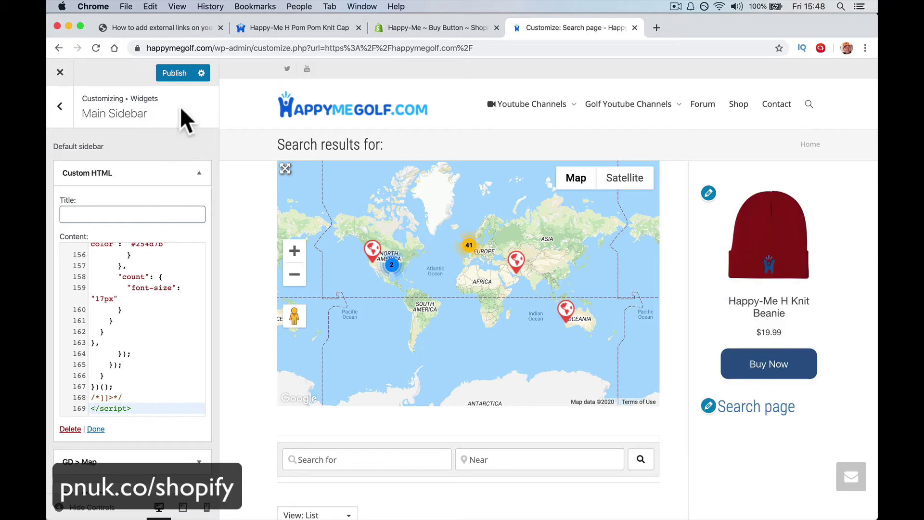
click(177, 77)
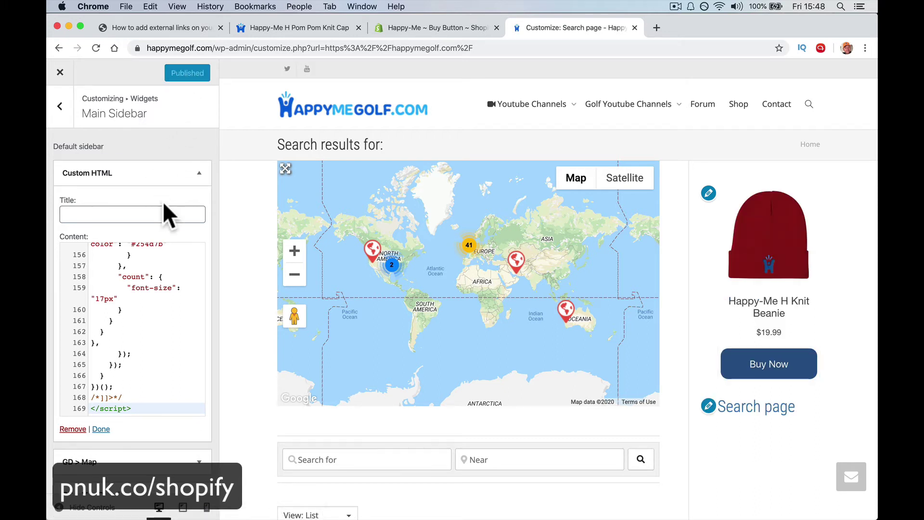
click(60, 72)
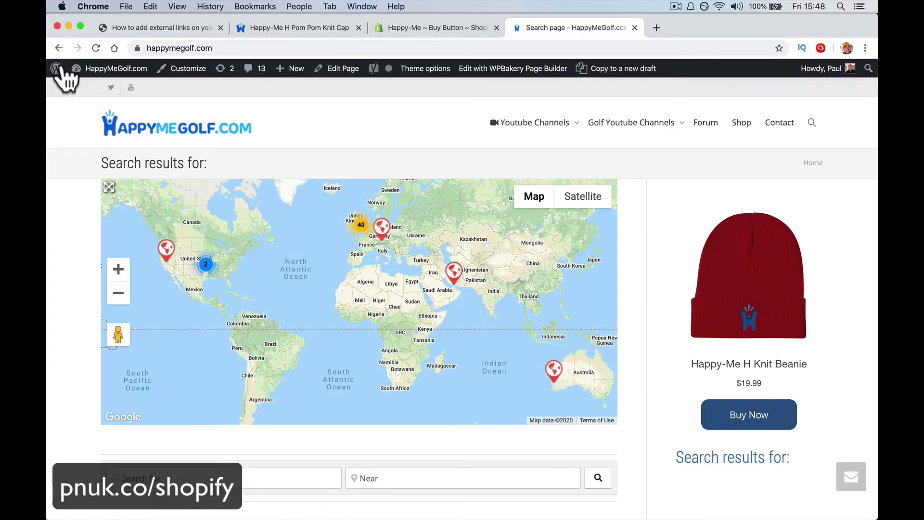
- Add the beanie with Buy Now, go through to checkout, then close the checkout window
click(760, 423)
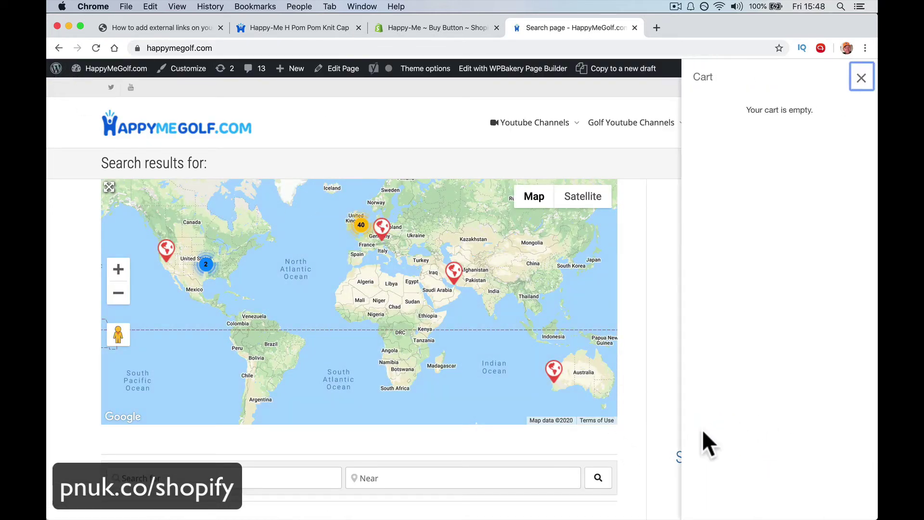
click(781, 500)
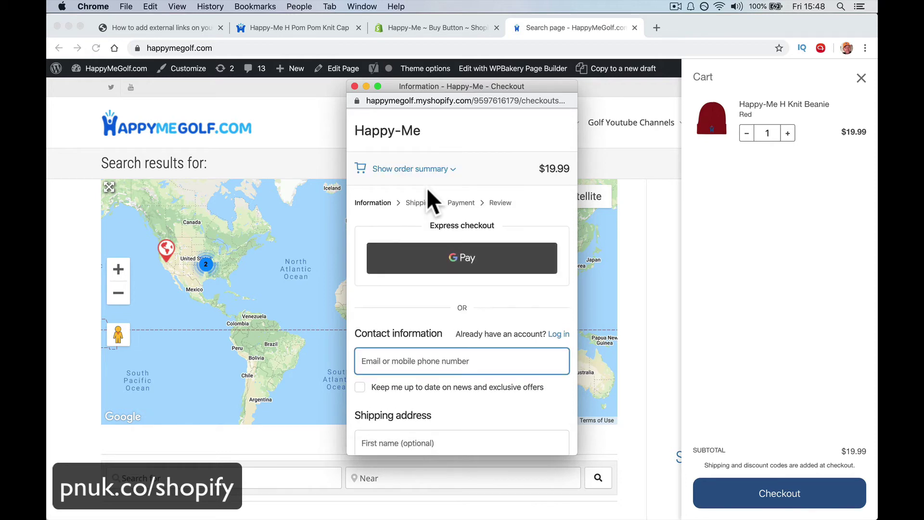
click(354, 87)
- Set the beanie Buy Button's checkout to redirect in the same tab and copy the regenerated embed code
click(426, 27)
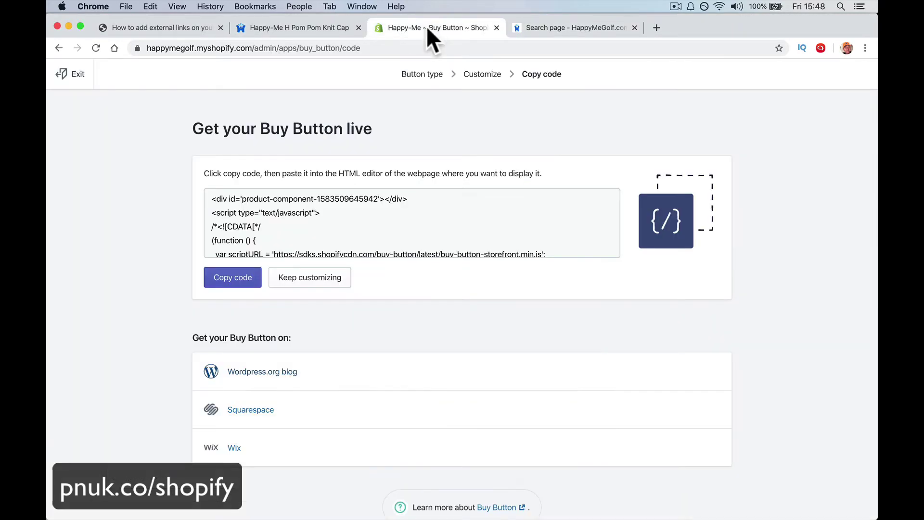
click(481, 75)
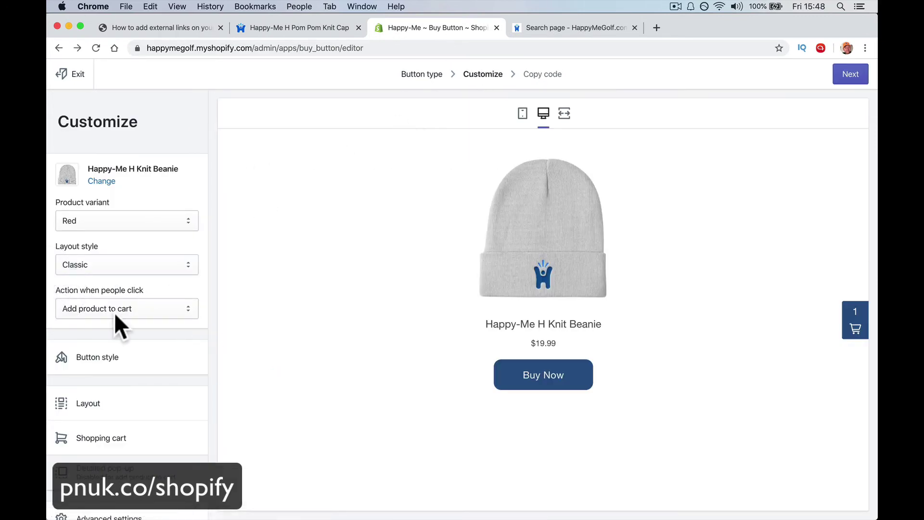
scroll(45, 413, down, 1)
click(105, 500)
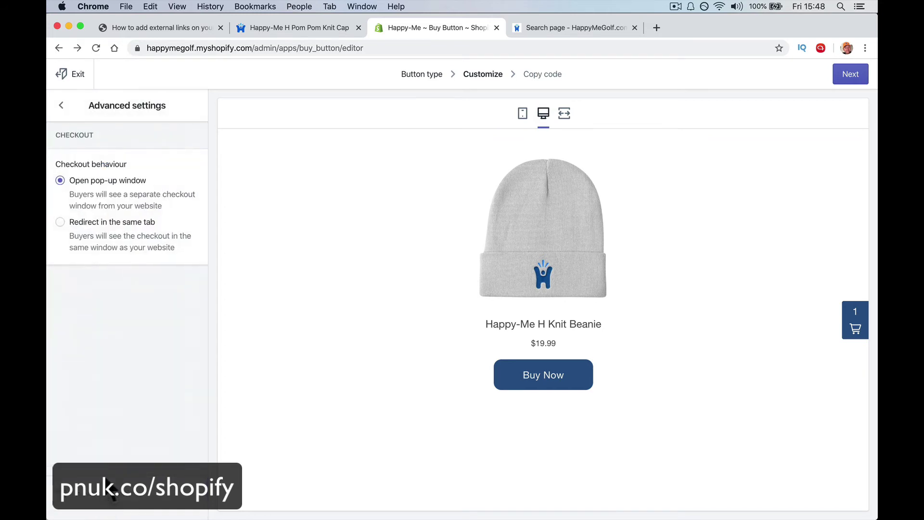
click(102, 223)
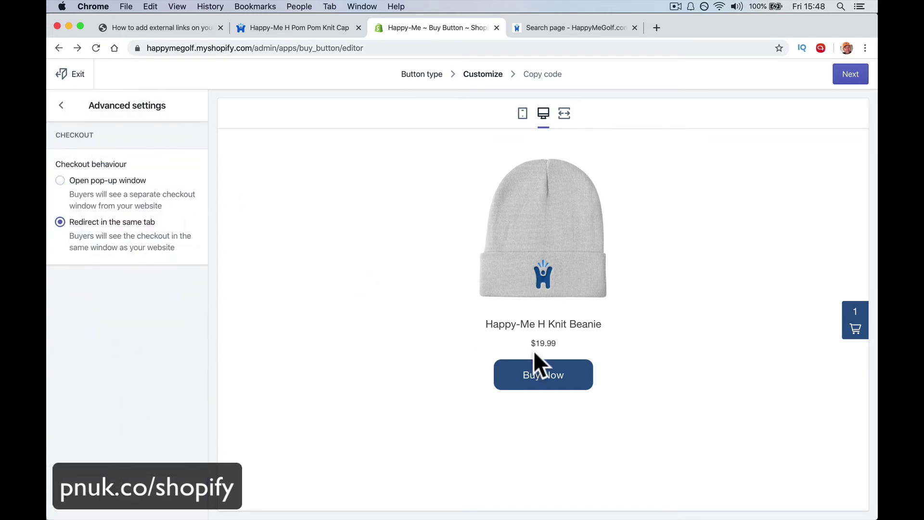
click(850, 77)
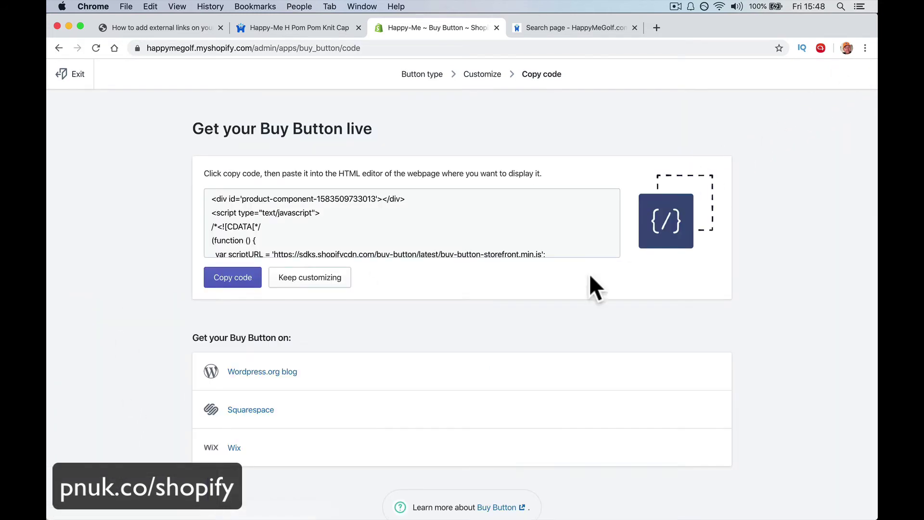
click(244, 283)
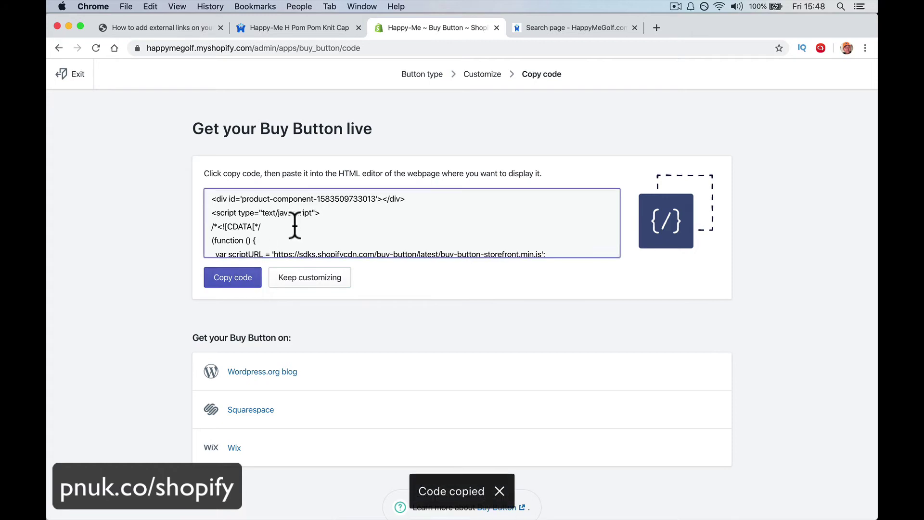
- Remove the Custom HTML beanie widget from the Main Sidebar in the Customizer, publish, and exit to the live site
click(550, 28)
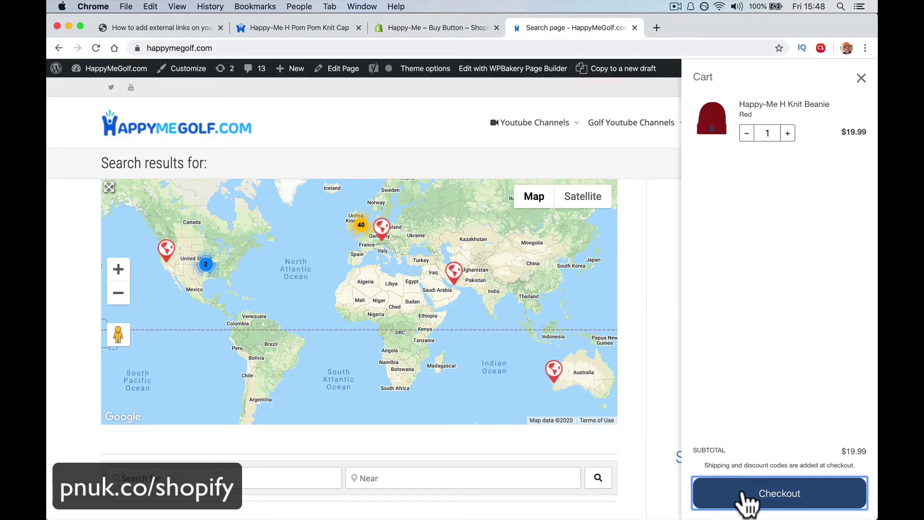
click(861, 78)
click(182, 68)
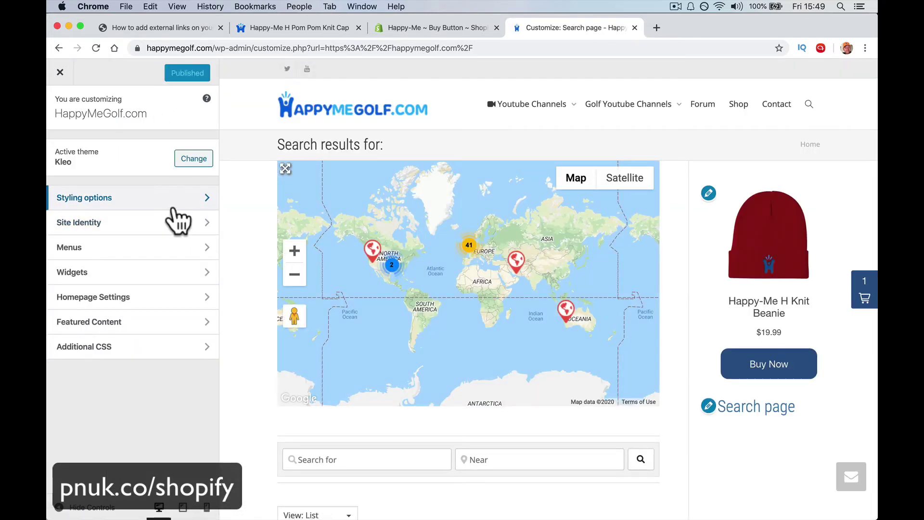
click(169, 272)
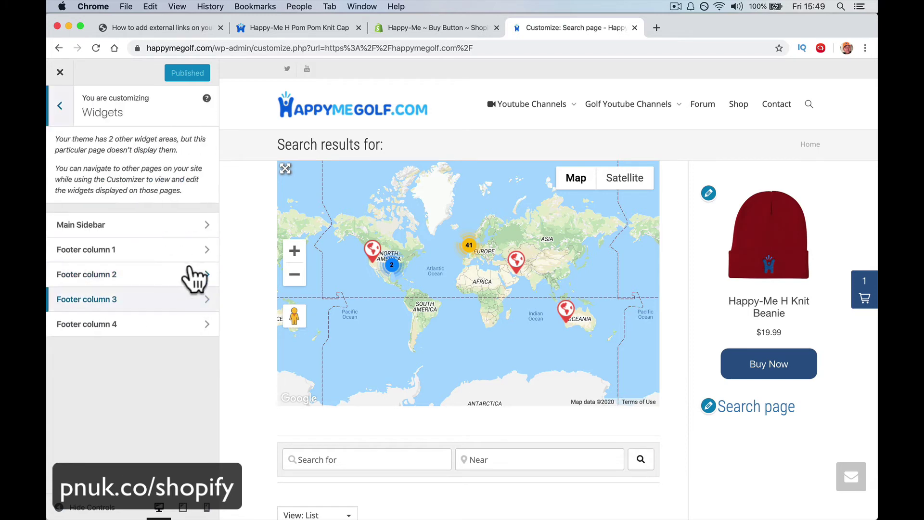
click(190, 226)
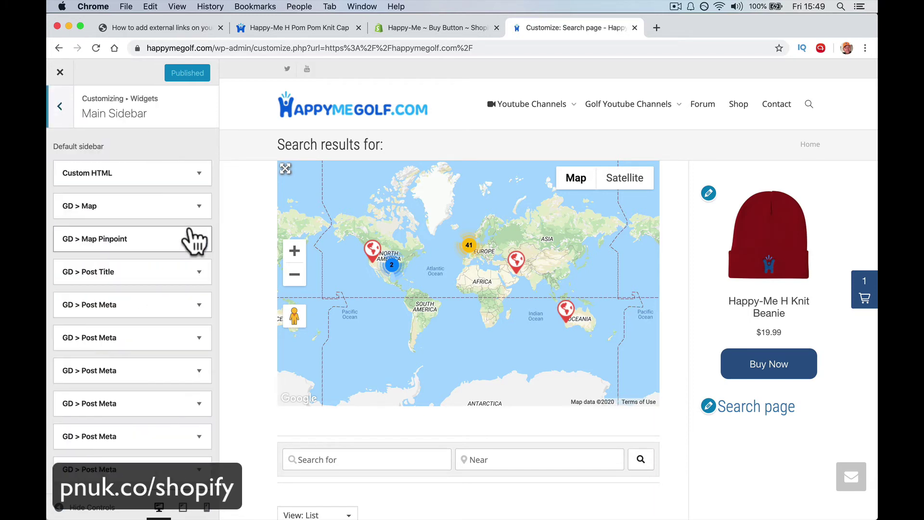
click(197, 175)
click(73, 428)
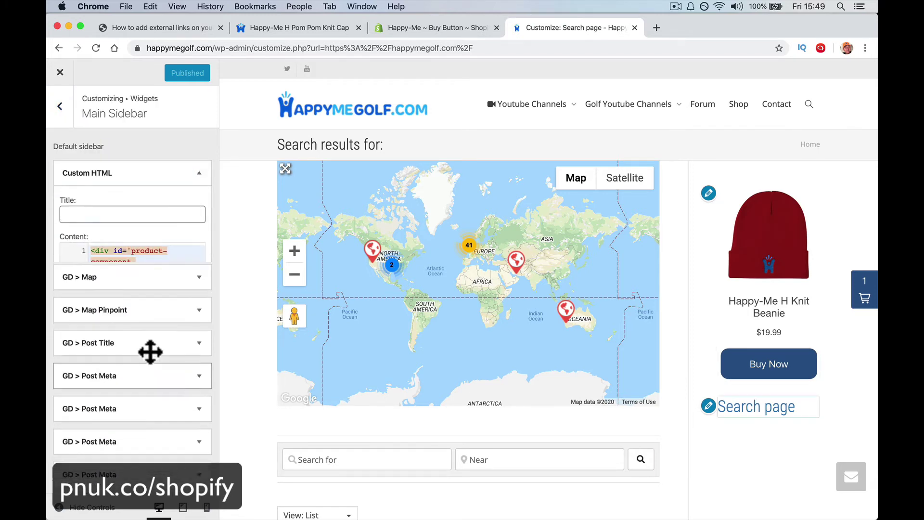
click(176, 73)
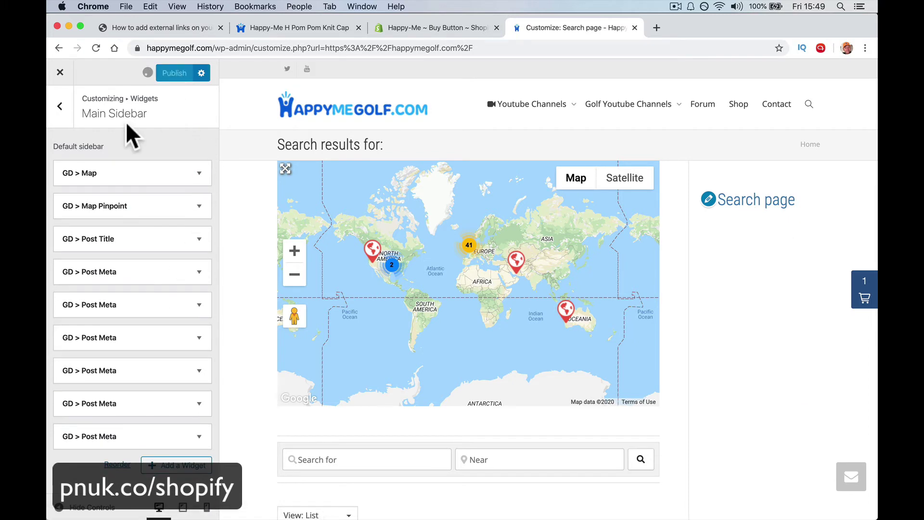
click(60, 72)
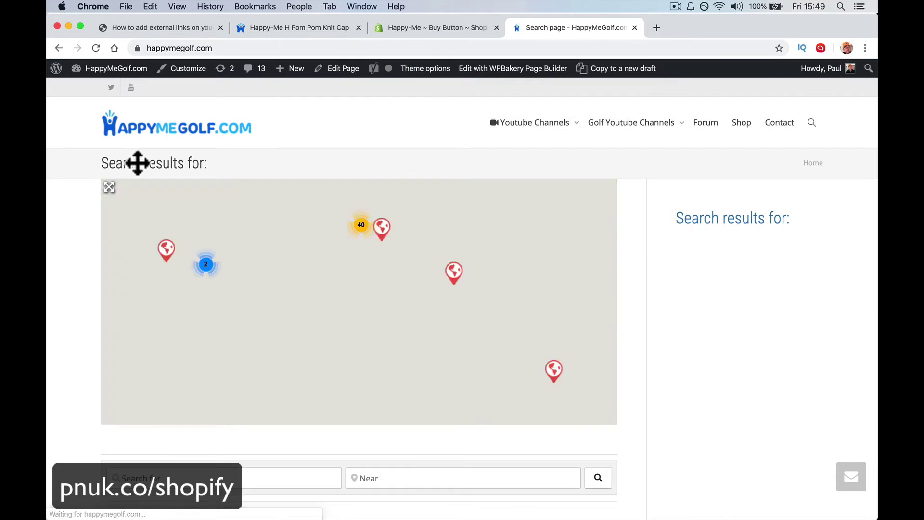
- Start a new post titled 'Have You seen The New Hats?'
scroll(353, 216, down, 5)
scroll(355, 220, up, 5)
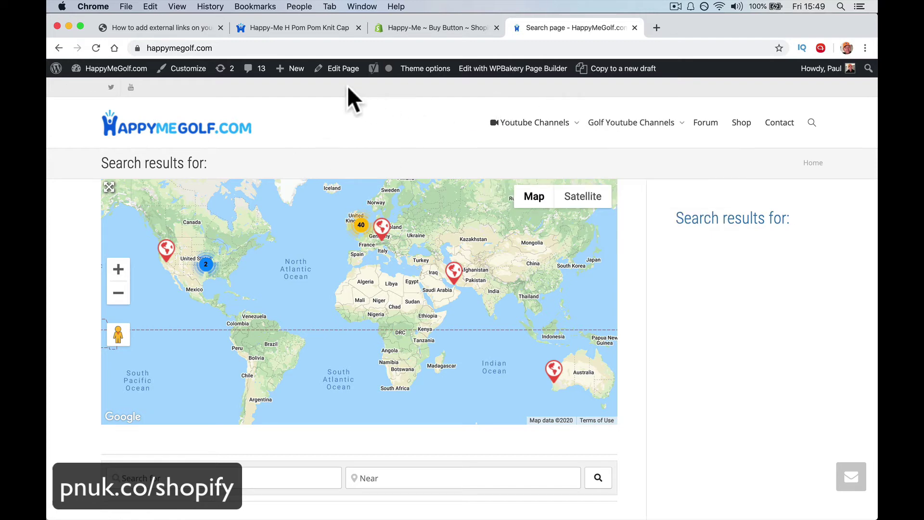
mouse_move(294, 77)
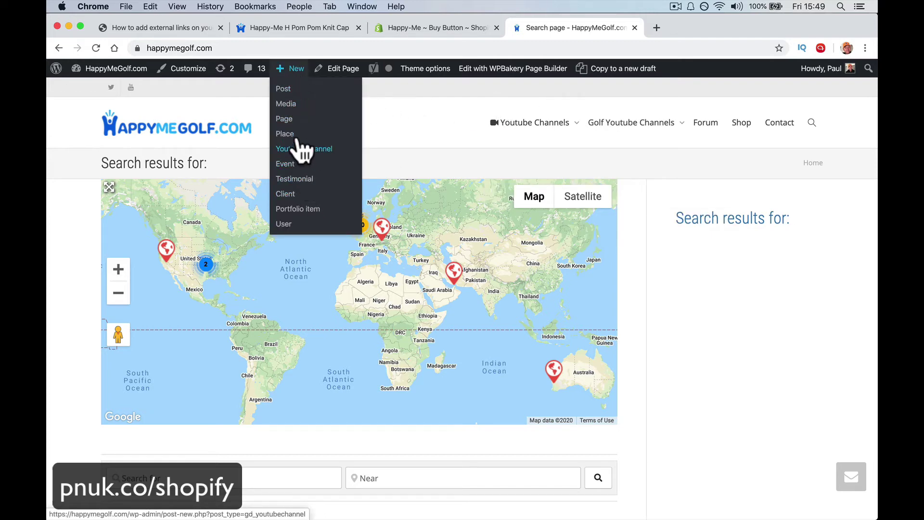
click(289, 118)
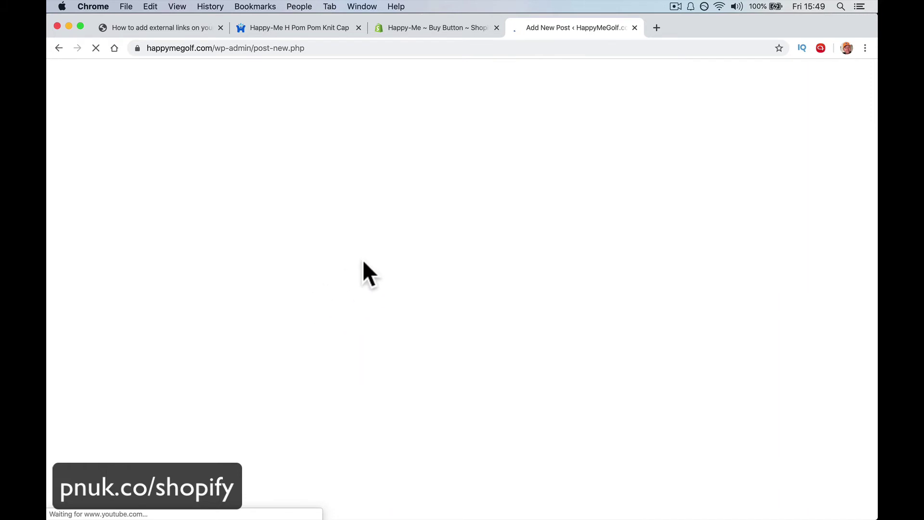
text(Hav)
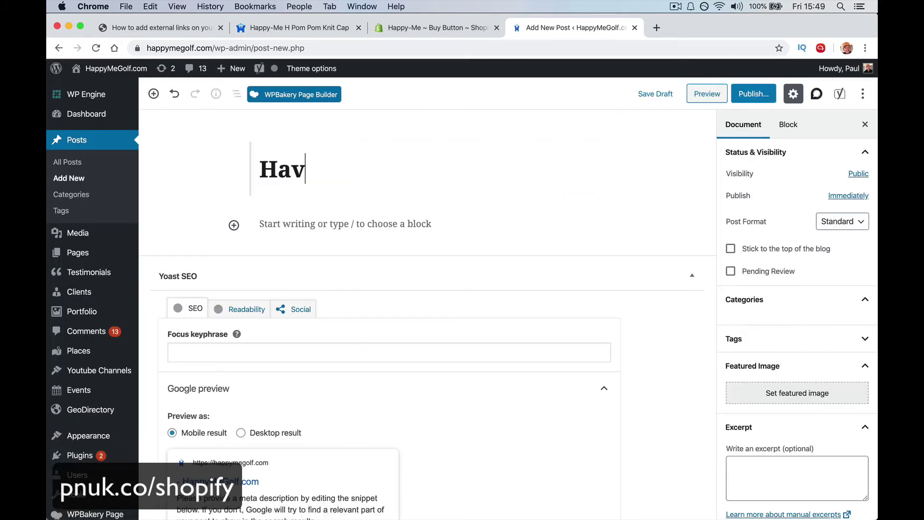
text(e You se)
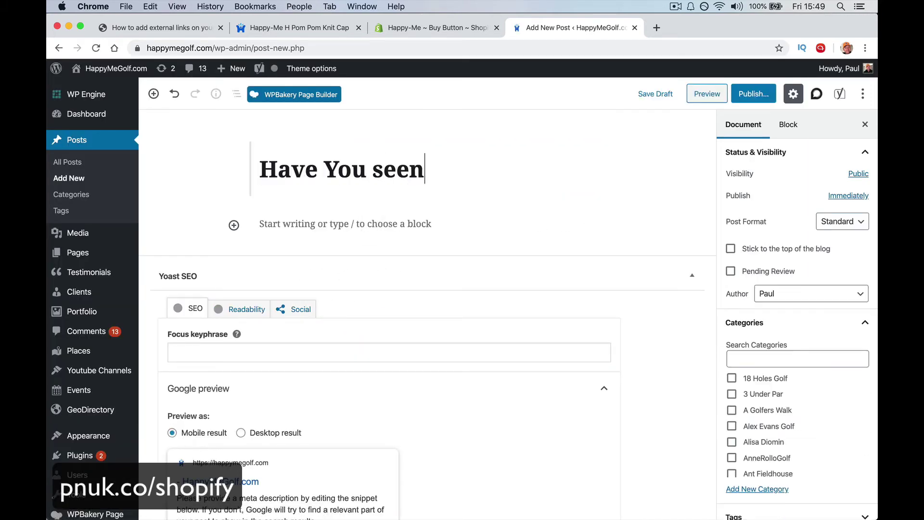
text(en)
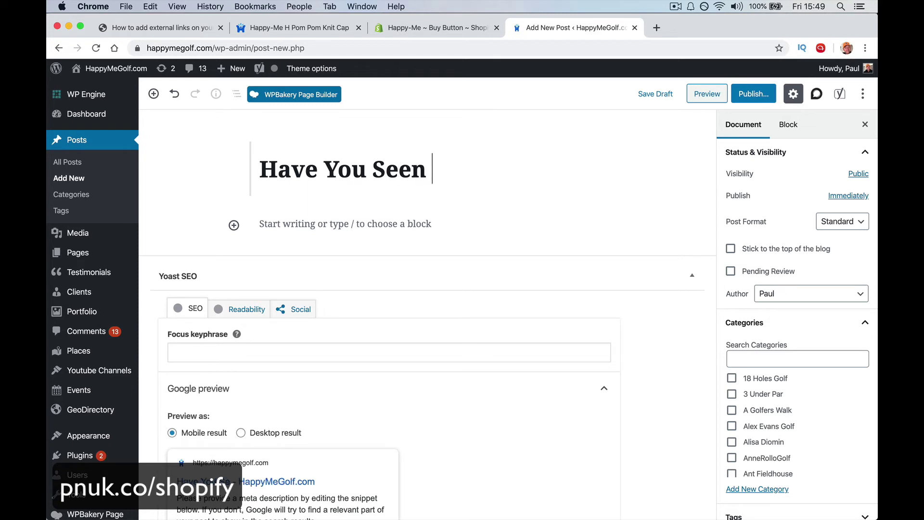
text( The New Hats)
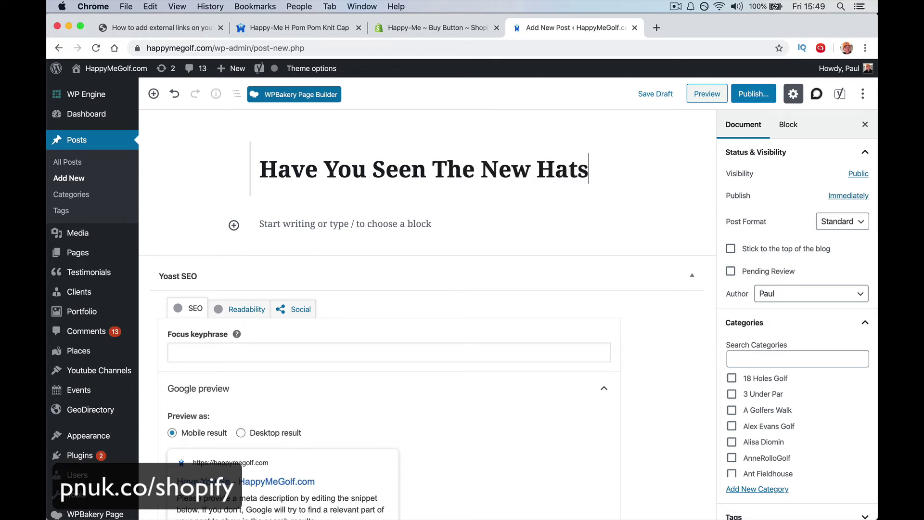
text(?)
- Add the line 'New Hats Now In Stock!!' and start a new block below it
click(347, 248)
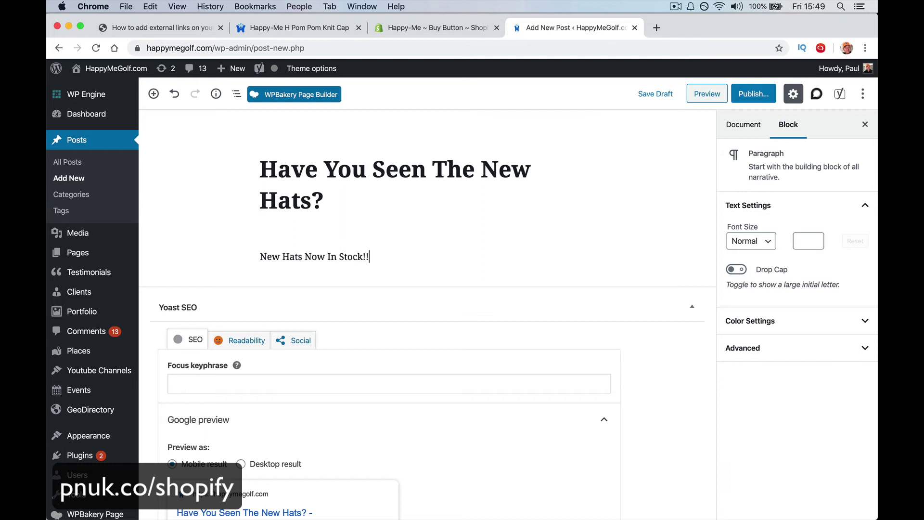
key(Return)
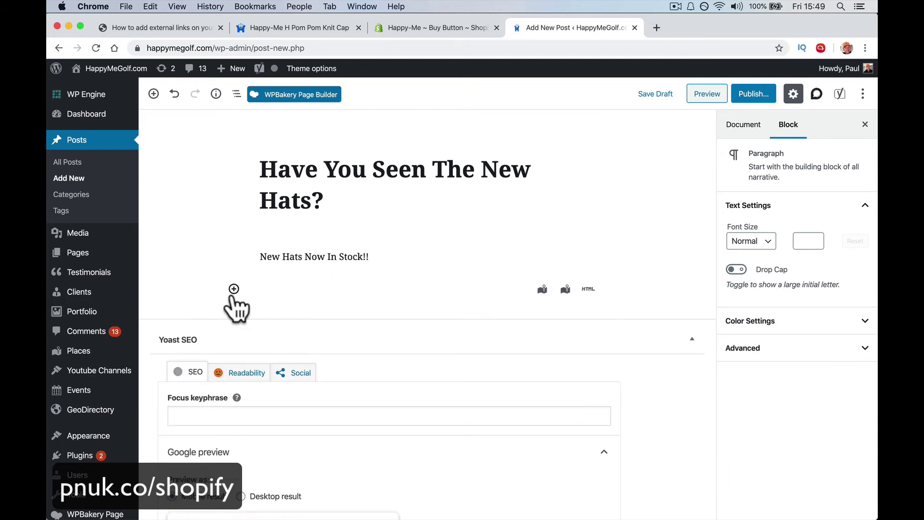
click(233, 289)
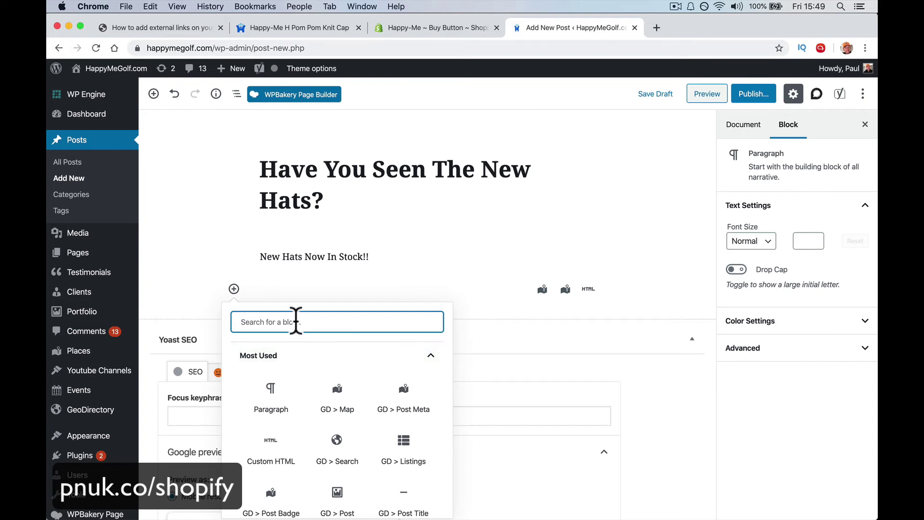
- Insert a Custom HTML block and paste the Shopify Buy Button script into it
text(htm)
click(272, 403)
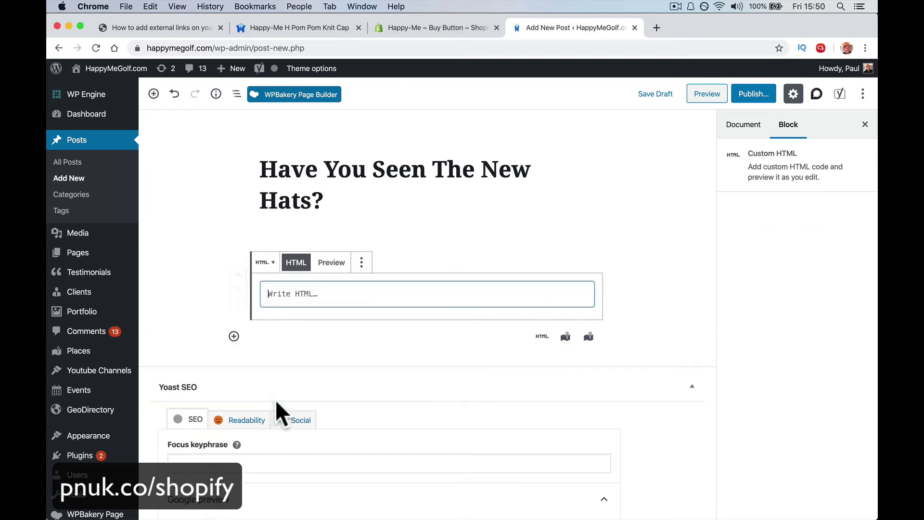
click(309, 299)
key(super+v)
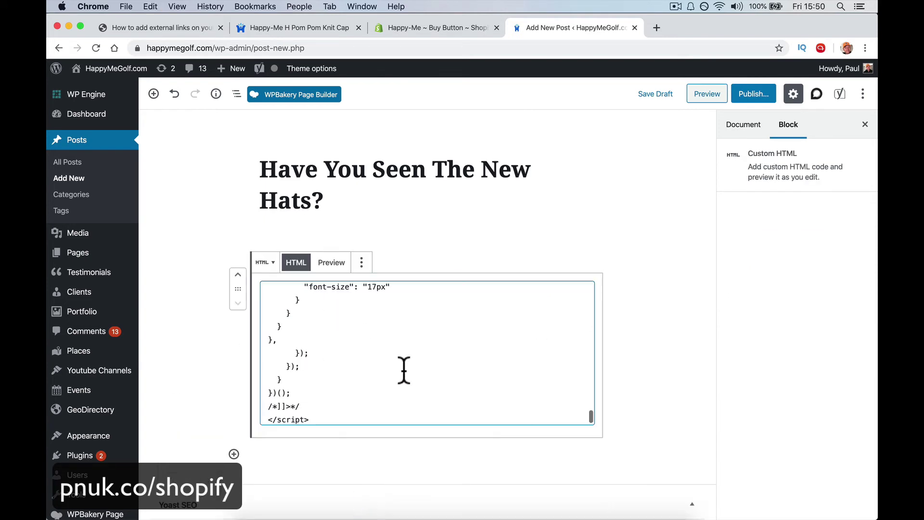
click(700, 320)
- Publish the post and preview it showing the beanie for sale
click(753, 93)
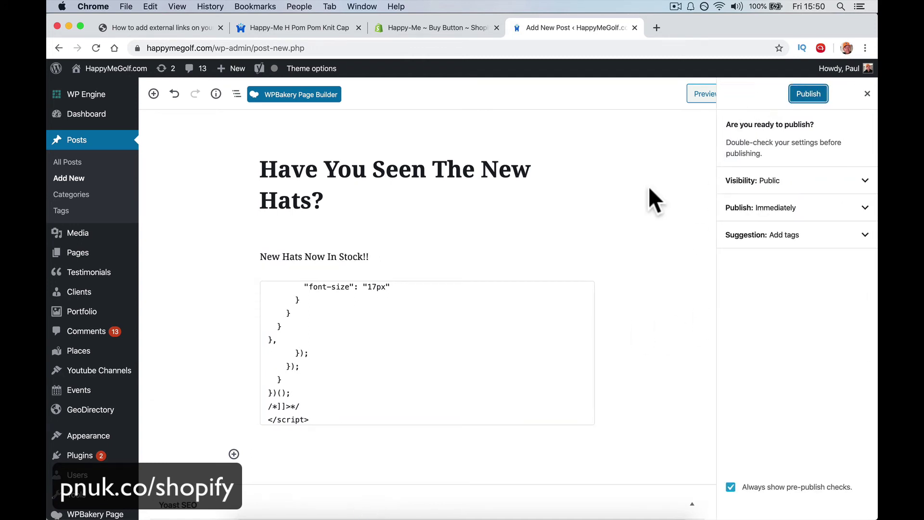
click(808, 93)
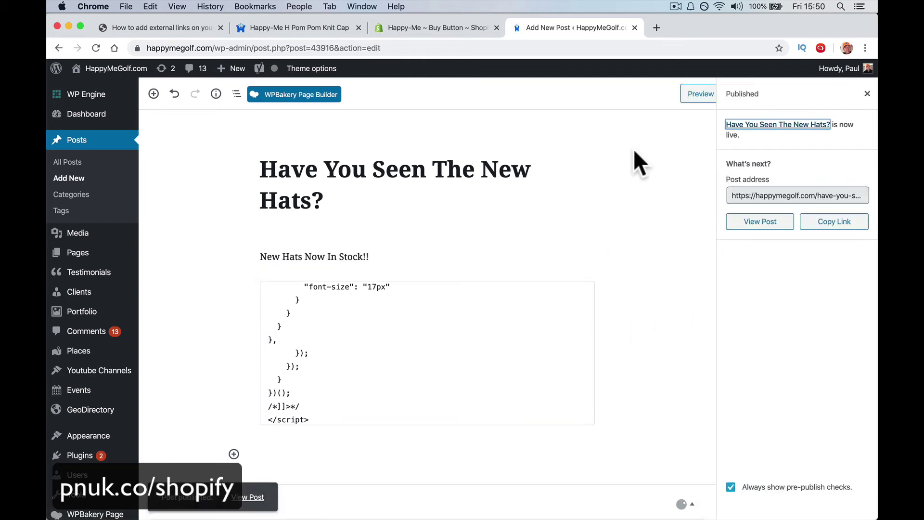
click(693, 96)
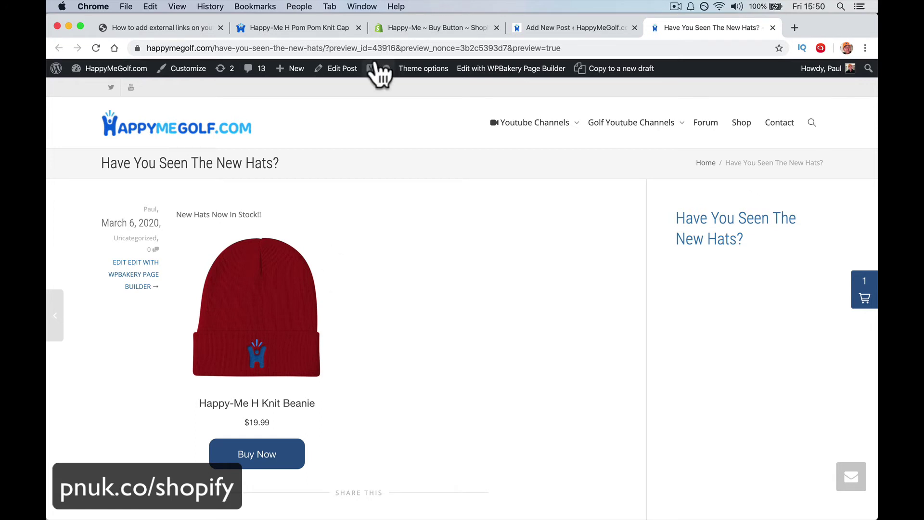
- Trash the 'Have You Seen The New Hats?' post and return to the Shopify Buy Button tab
click(345, 75)
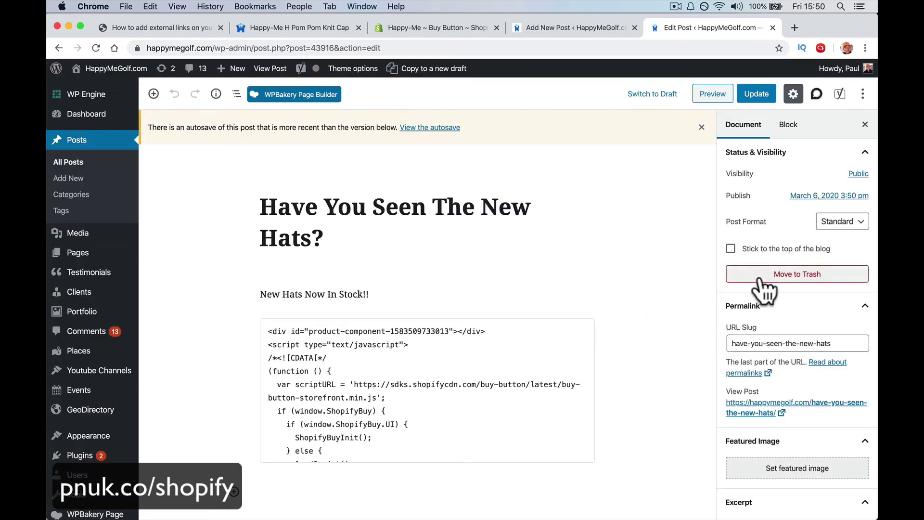
click(753, 273)
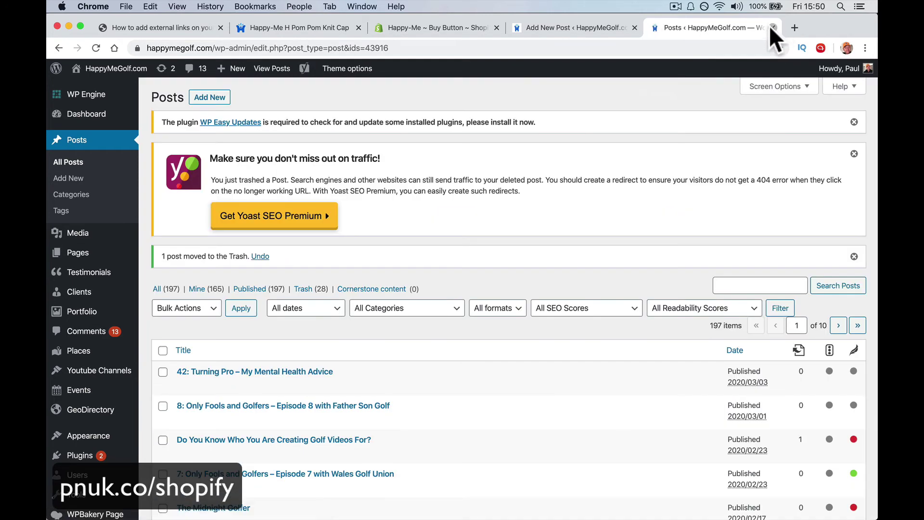
click(772, 27)
click(434, 27)
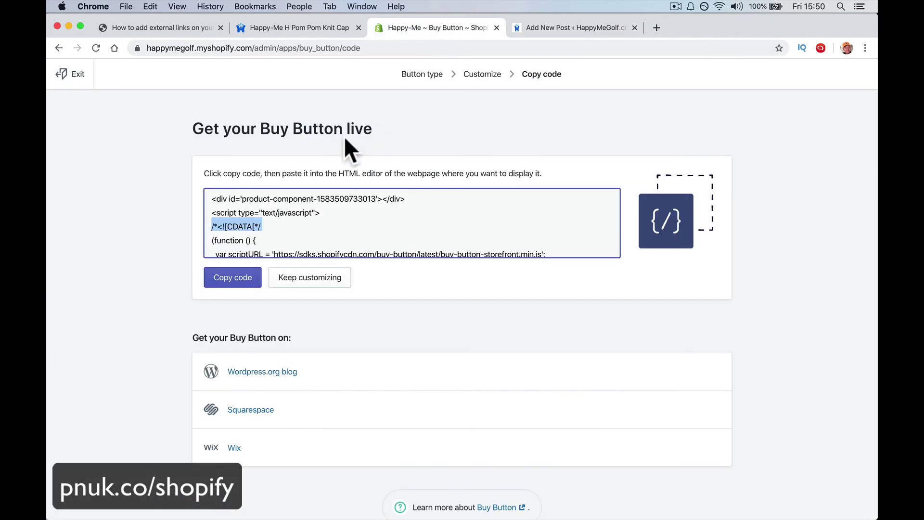
- Create a new product Buy Button for the Happy-Me H Visor
click(75, 76)
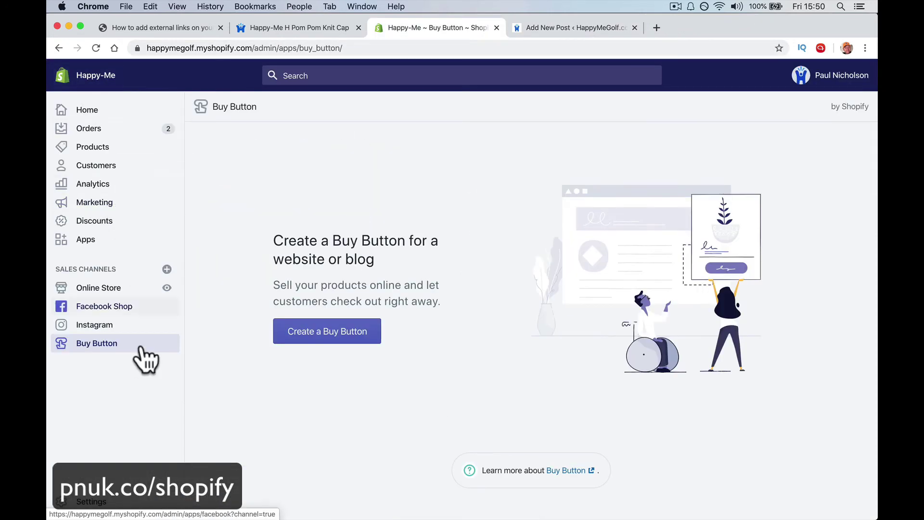
click(95, 49)
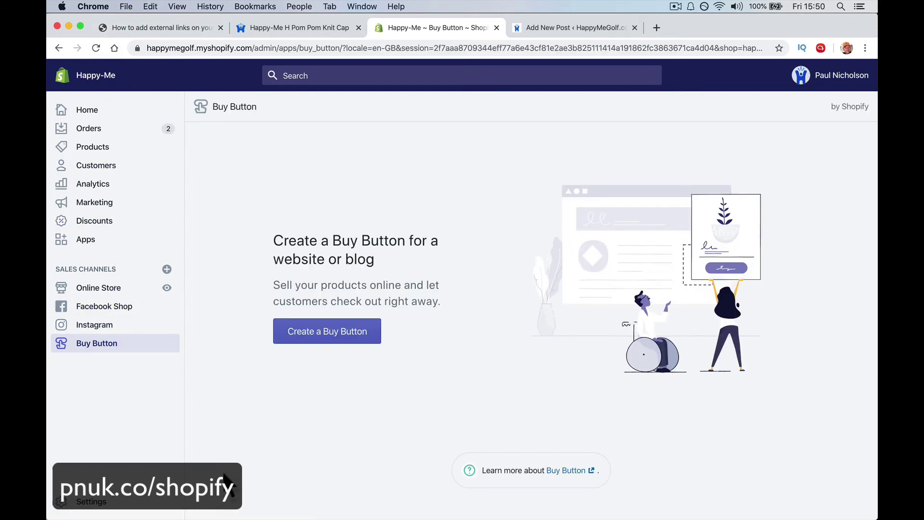
click(347, 337)
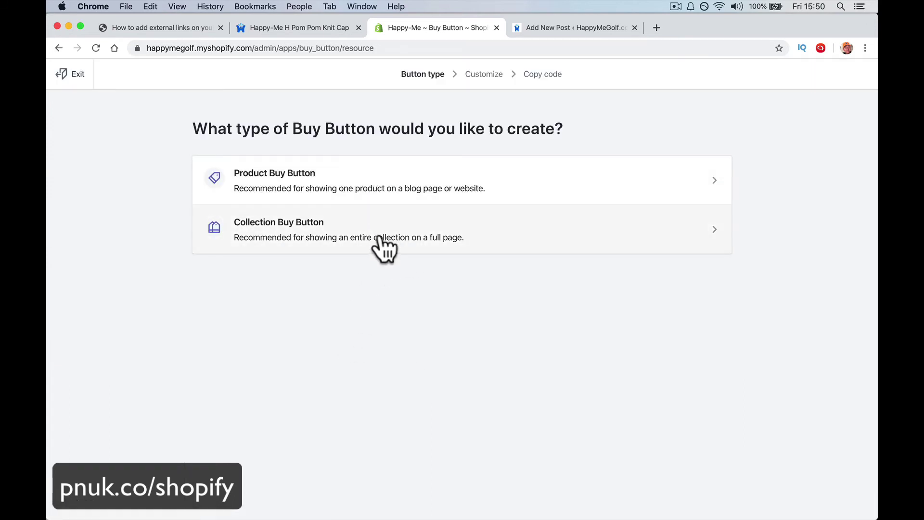
click(382, 193)
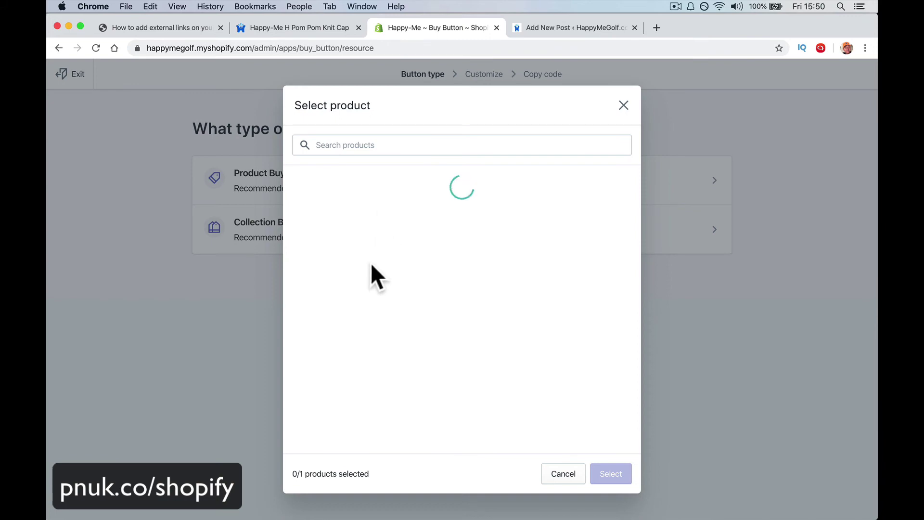
scroll(377, 310, down, 15)
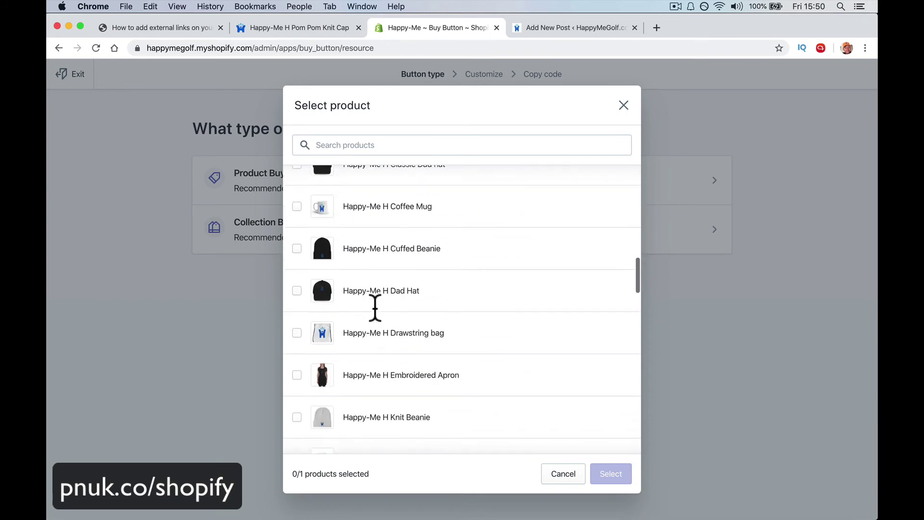
scroll(375, 308, up, 1)
scroll(379, 320, down, 5)
scroll(379, 319, up, 1)
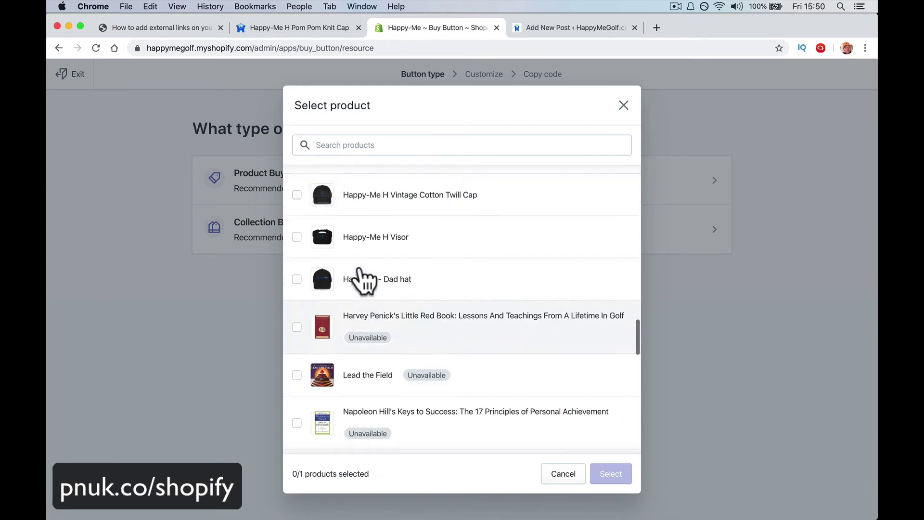
click(323, 252)
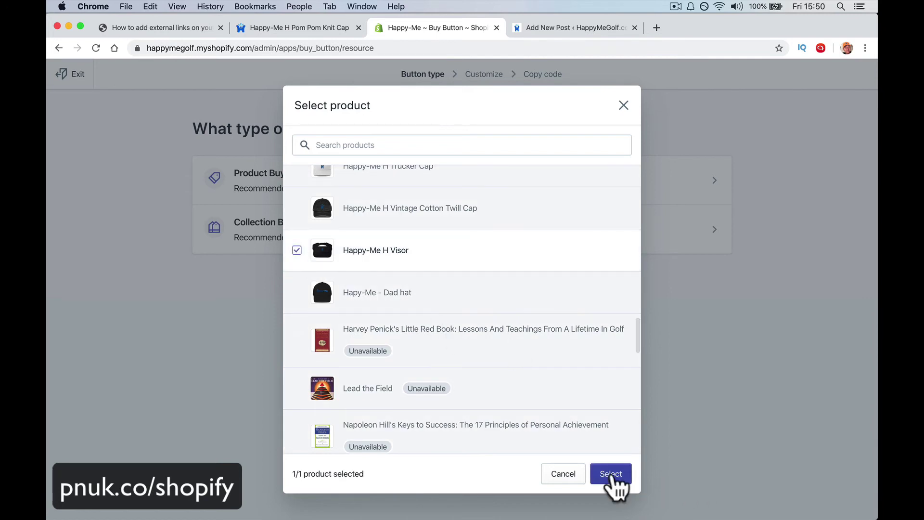
click(610, 474)
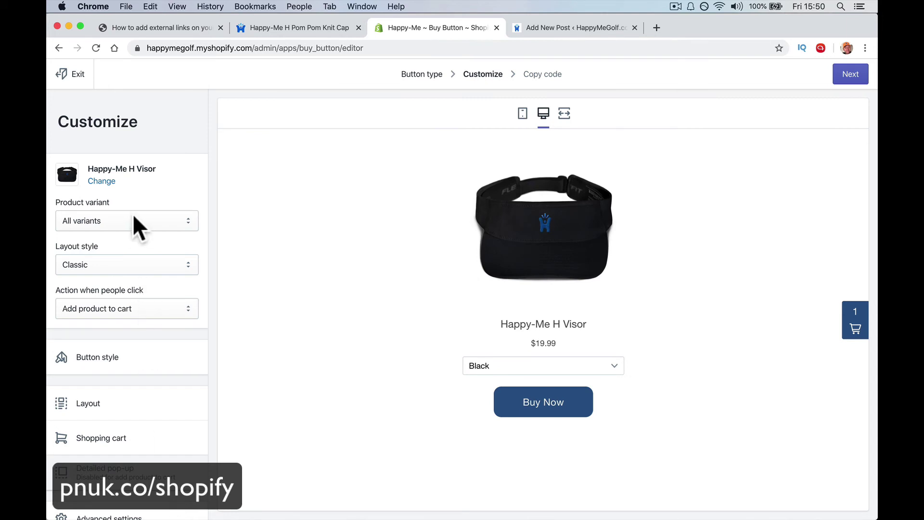
- Copy the visor Buy Button's embed code and return to the WordPress post
scroll(142, 304, down, 1)
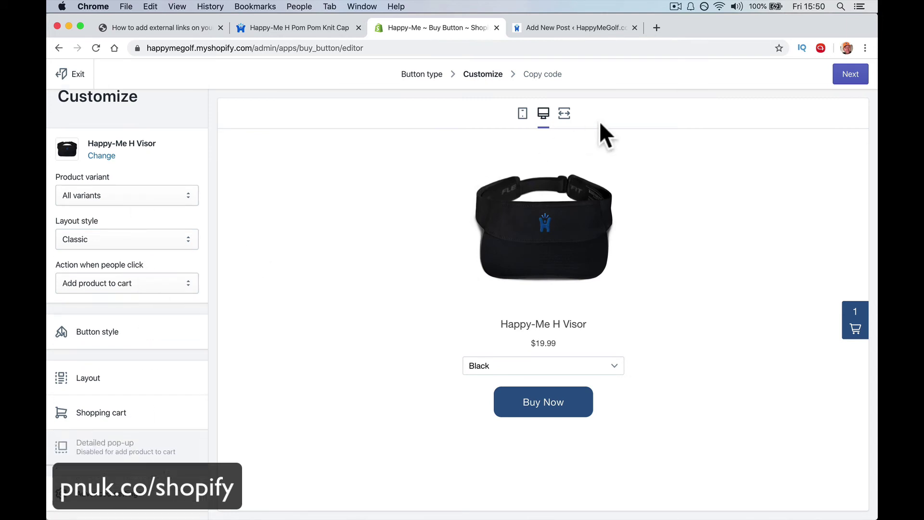
click(850, 77)
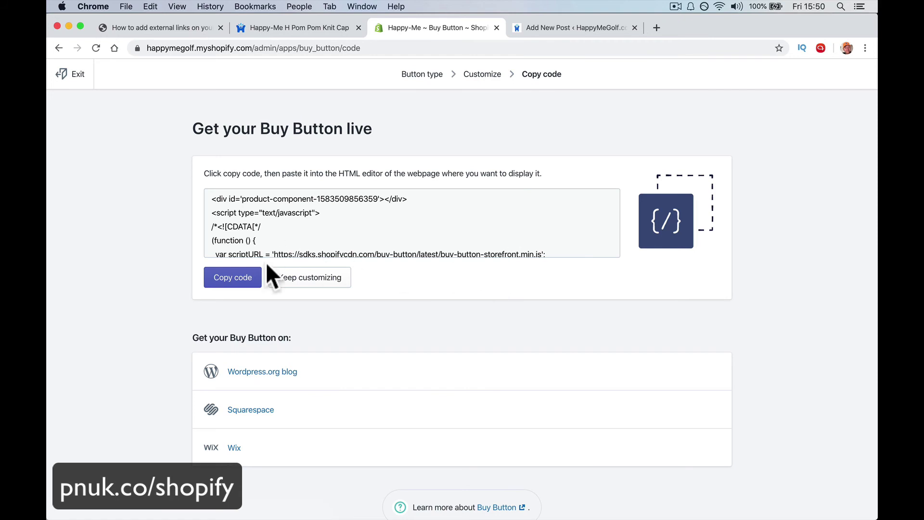
click(221, 283)
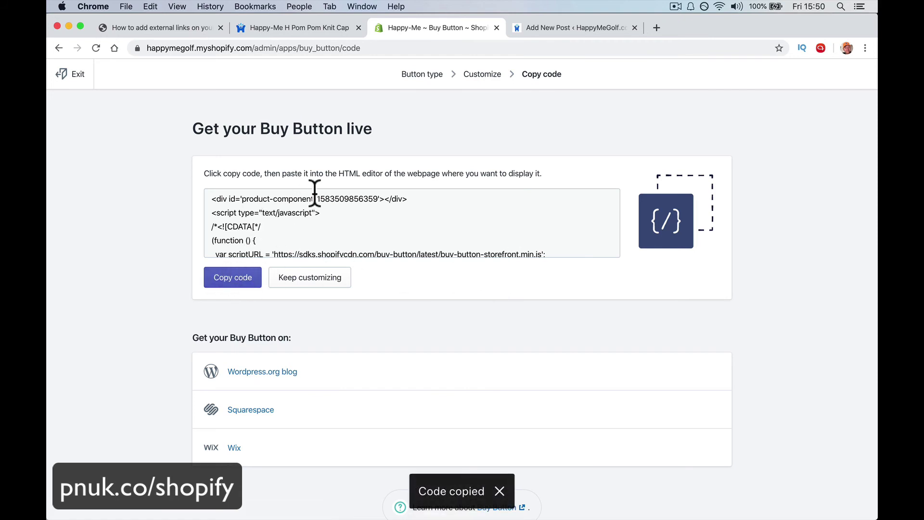
click(551, 27)
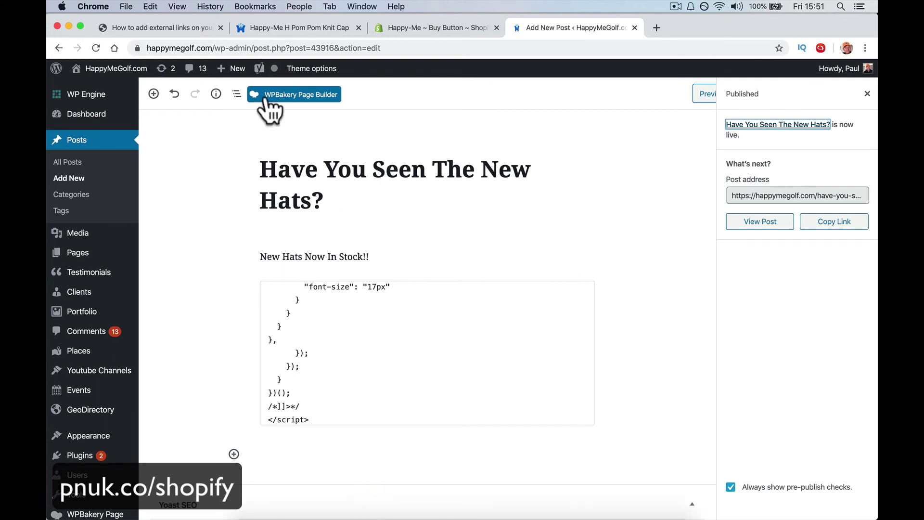
- Visit the live HappyMeGolf site and open its forum
mouse_move(139, 69)
click(135, 96)
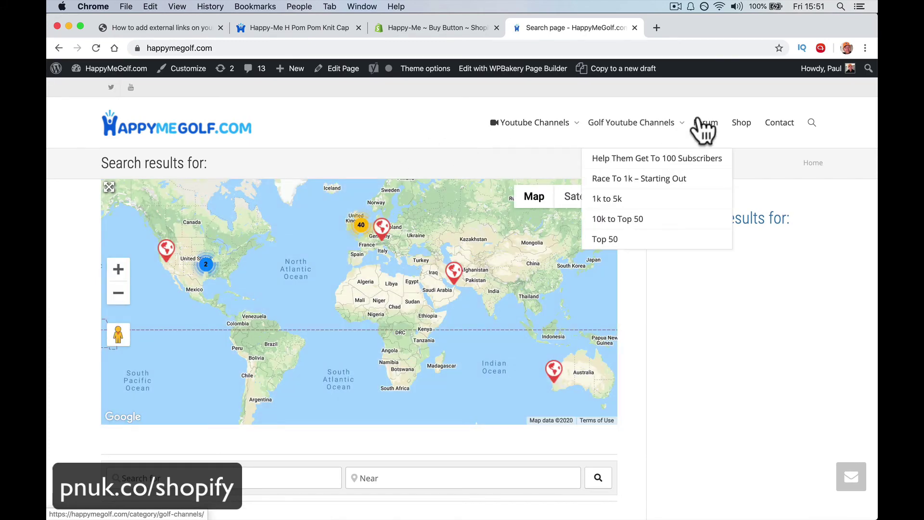
click(698, 121)
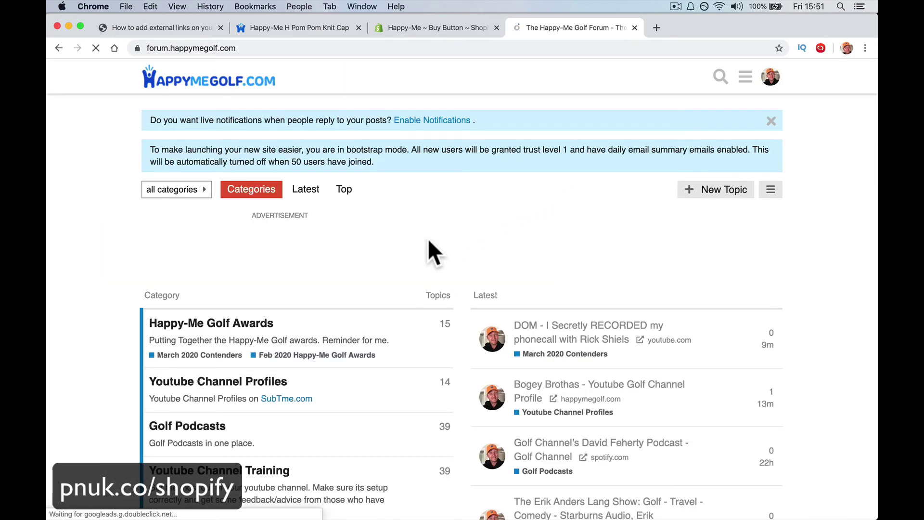
- Paste the Buy Button code into a new forum topic, then abandon the draft
click(681, 192)
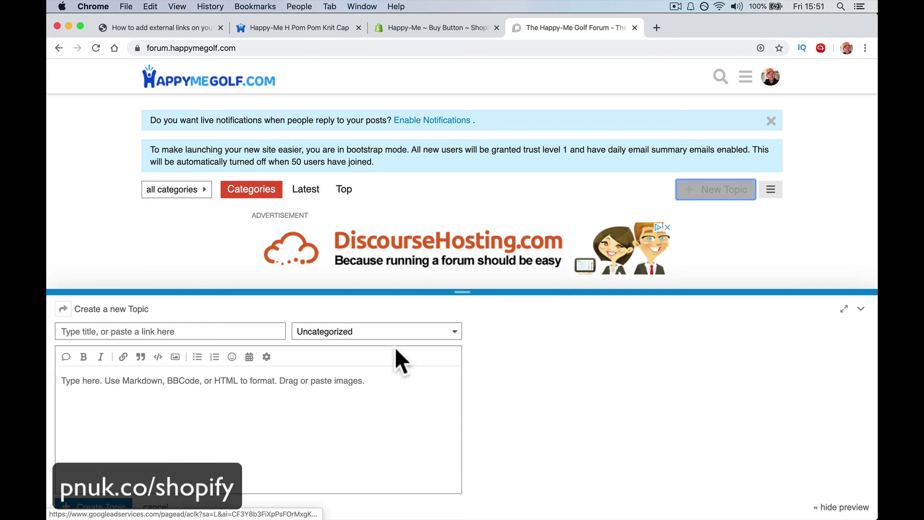
click(264, 401)
key(super+v)
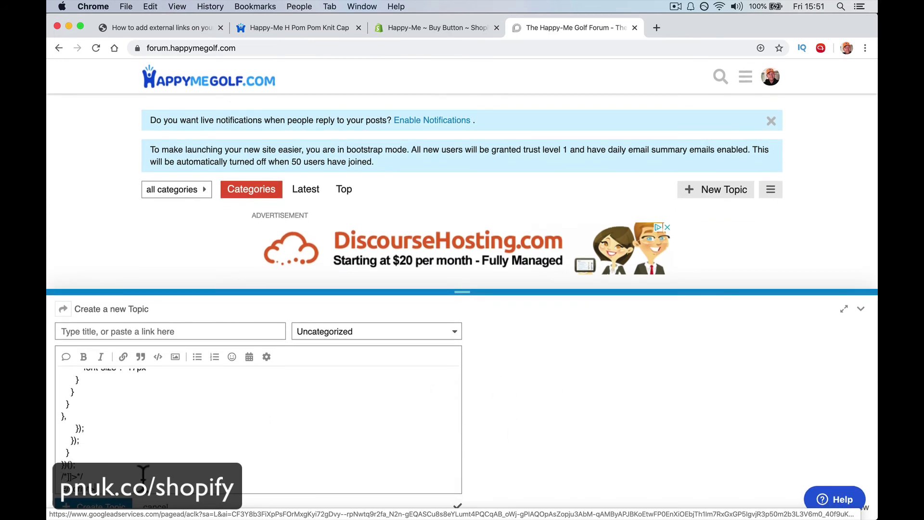
click(153, 509)
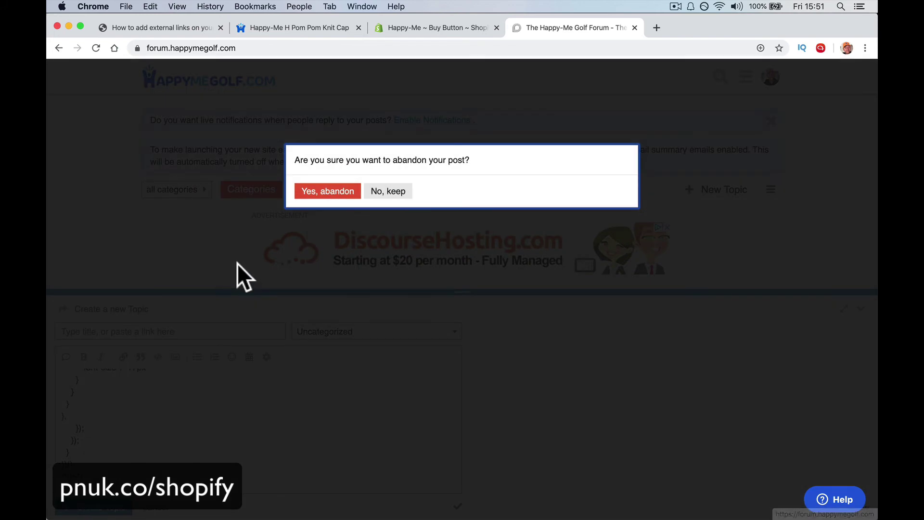
click(355, 192)
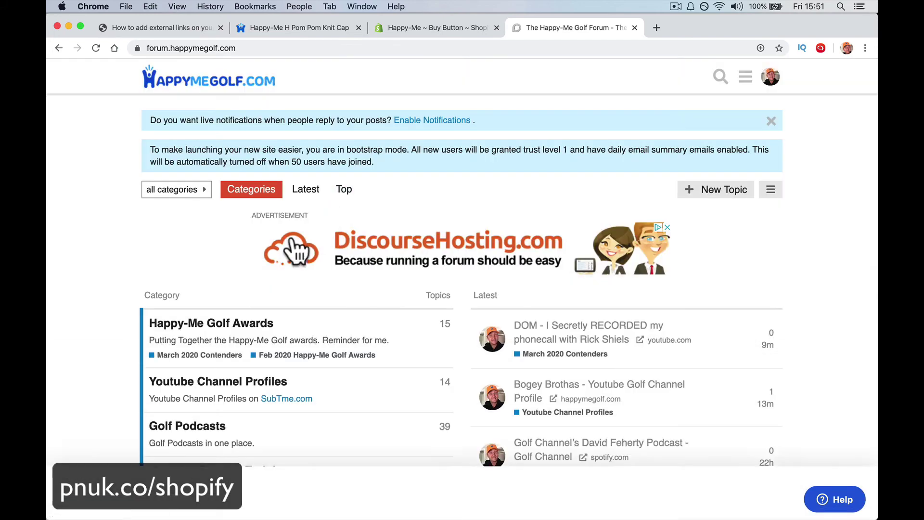
click(432, 27)
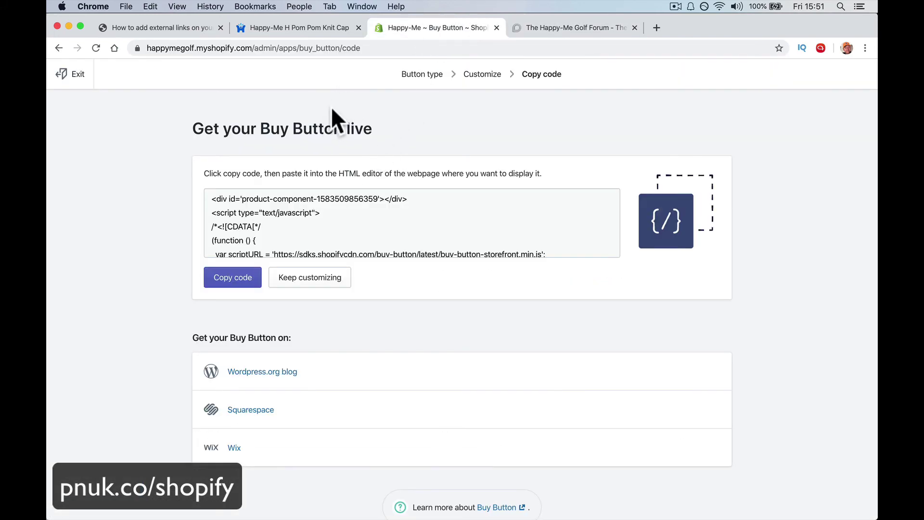
- Review the click action, button style and variant settings, keeping Add product to cart and All variants
scroll(377, 162, left, 5)
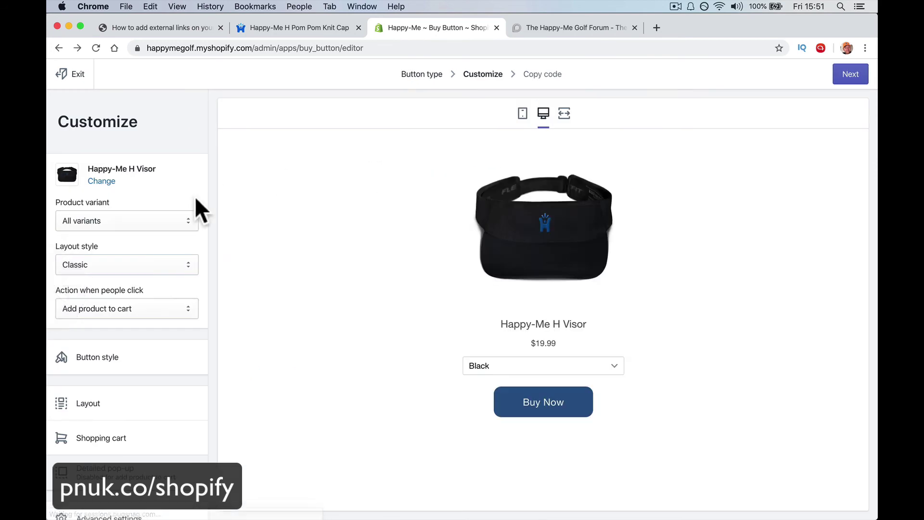
click(144, 308)
click(143, 308)
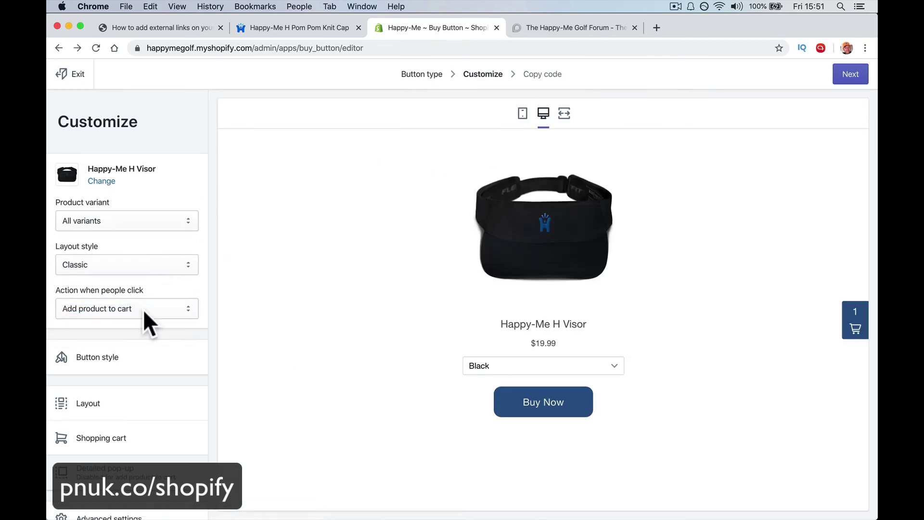
click(149, 348)
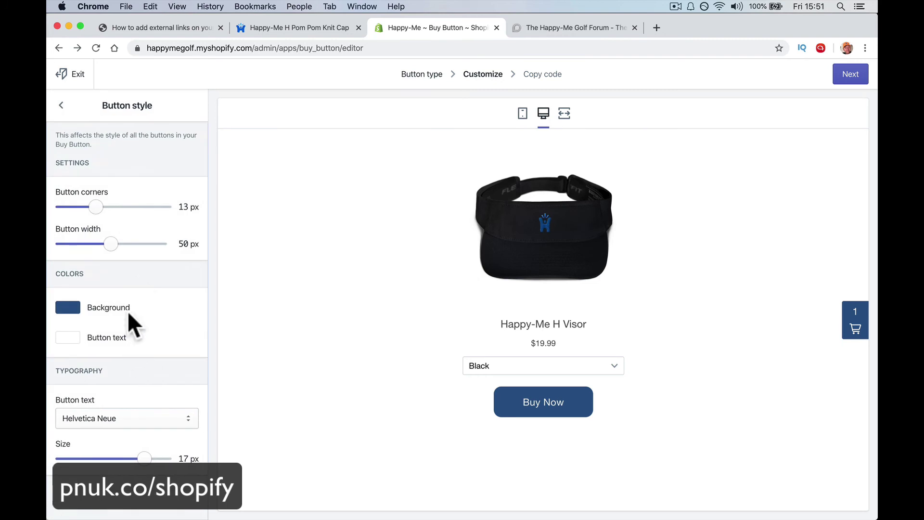
click(62, 106)
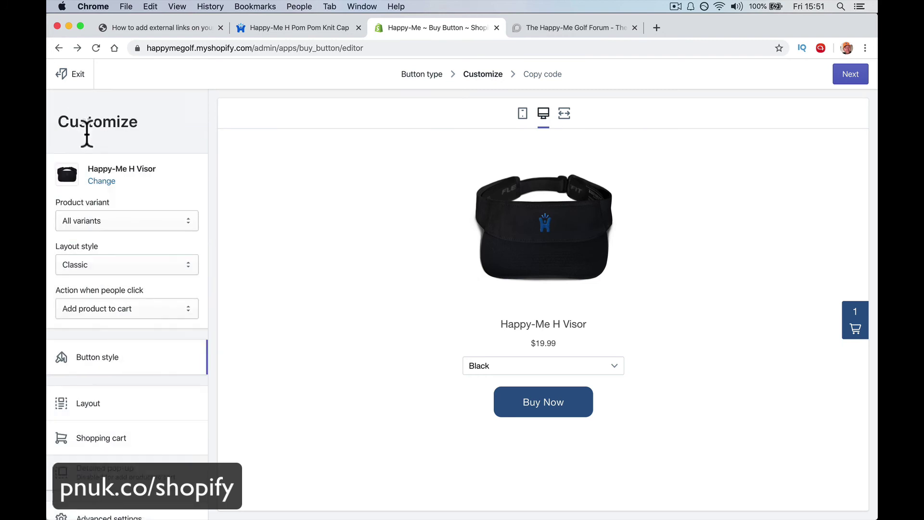
click(133, 219)
click(155, 177)
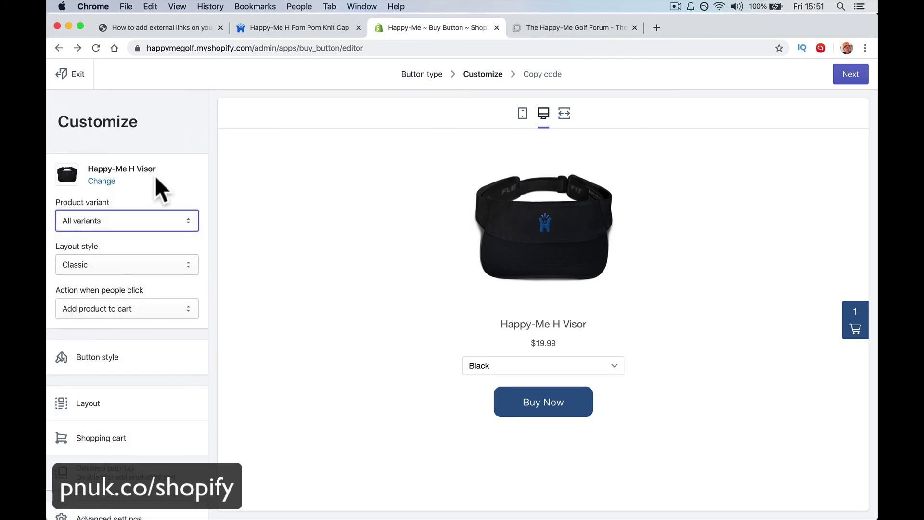
- Switch the visor button's layout style to Basic, keeping All variants
click(158, 265)
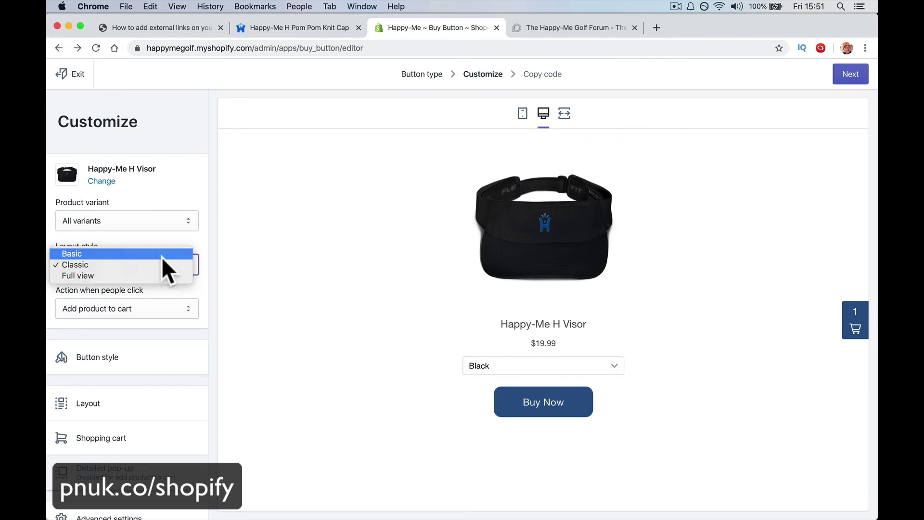
click(161, 255)
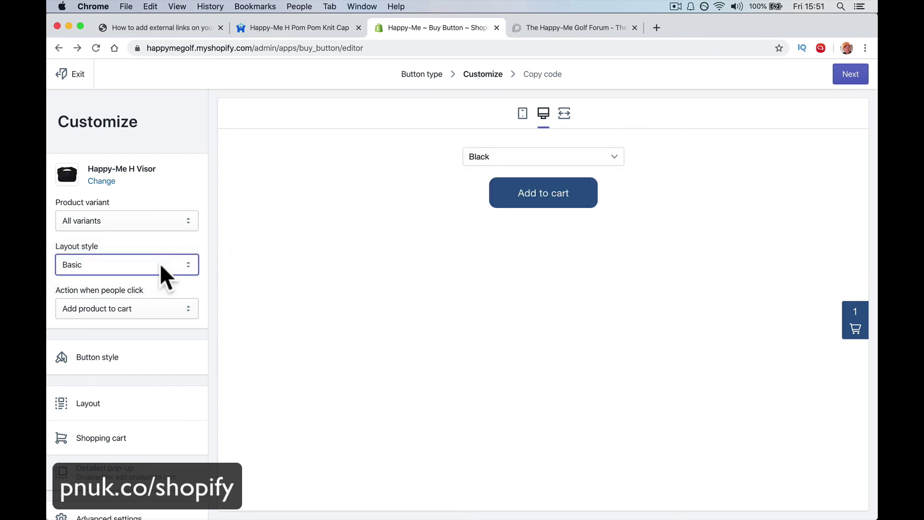
click(160, 264)
click(185, 218)
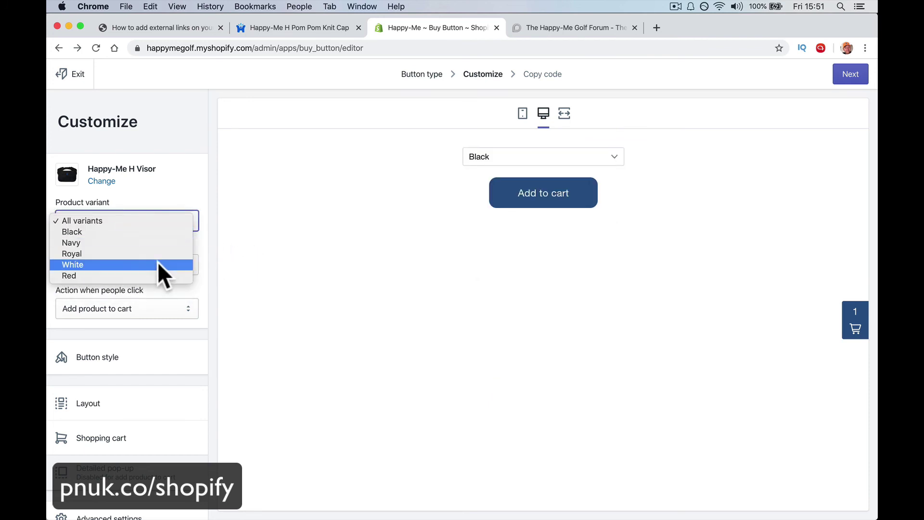
click(183, 207)
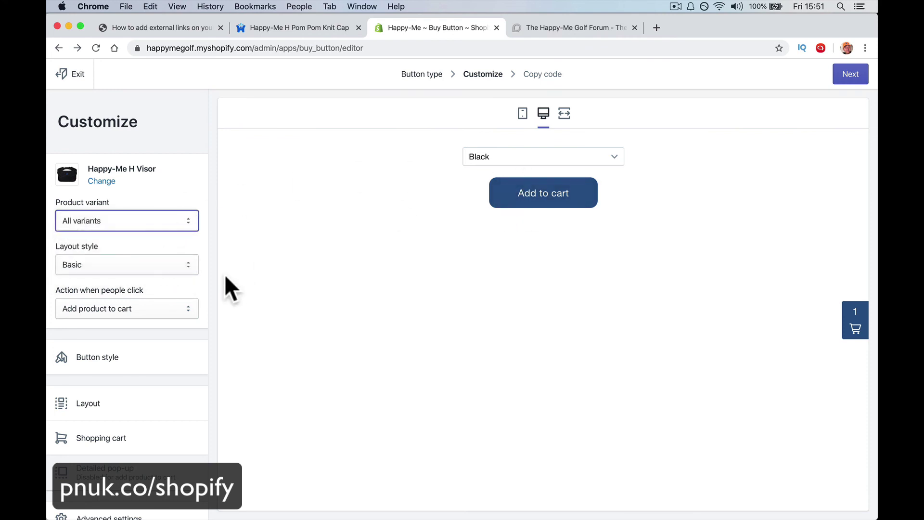
- Try the Add product to cart and Open product details click actions, previewing the cart and details pop-up
click(152, 308)
click(157, 319)
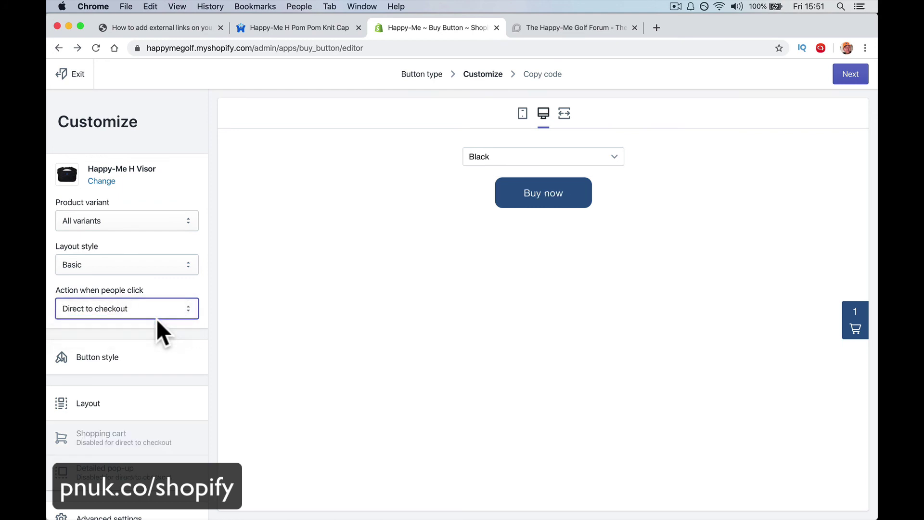
click(159, 315)
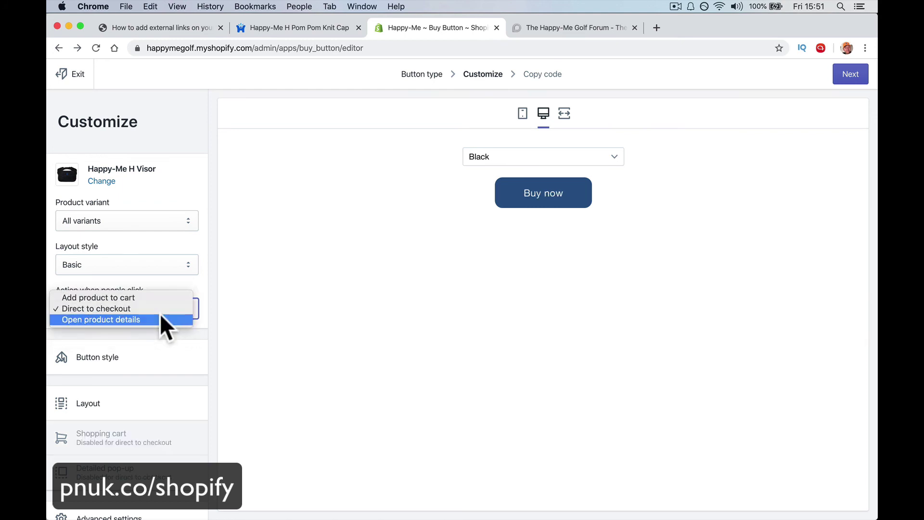
click(186, 298)
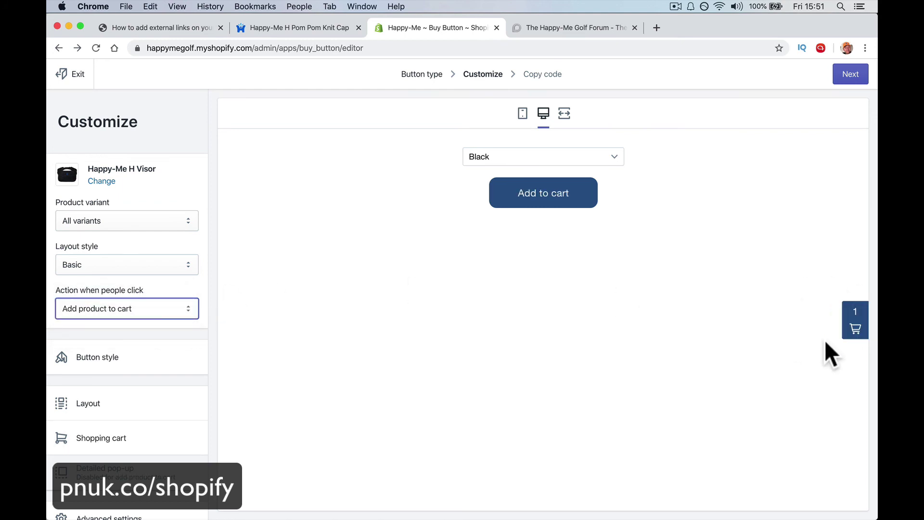
click(857, 324)
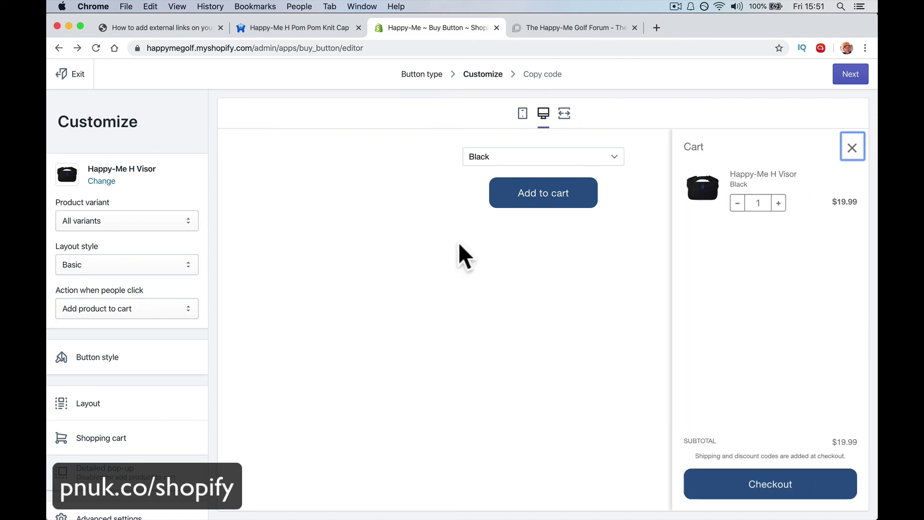
click(129, 313)
click(131, 318)
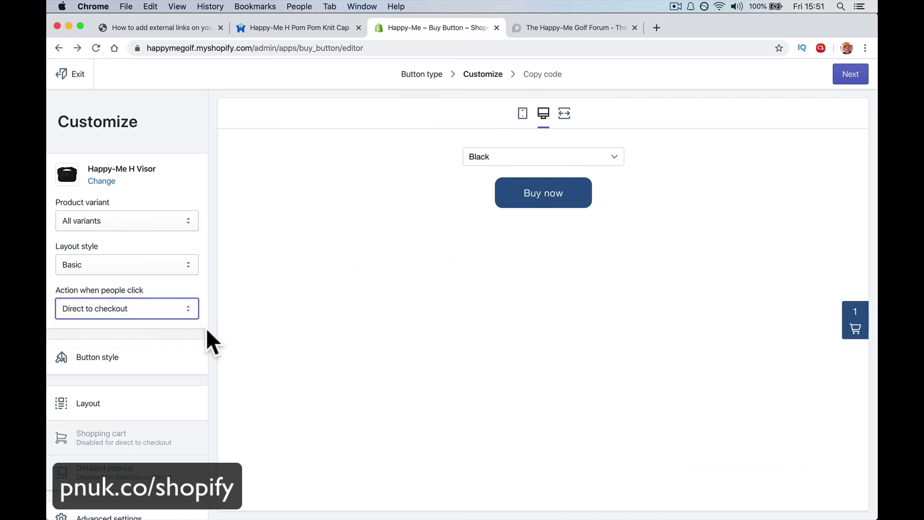
click(132, 312)
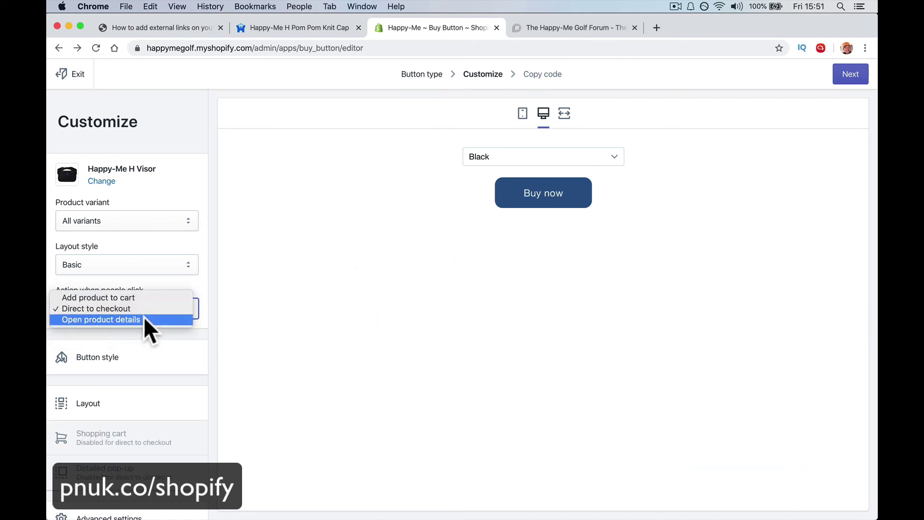
click(152, 320)
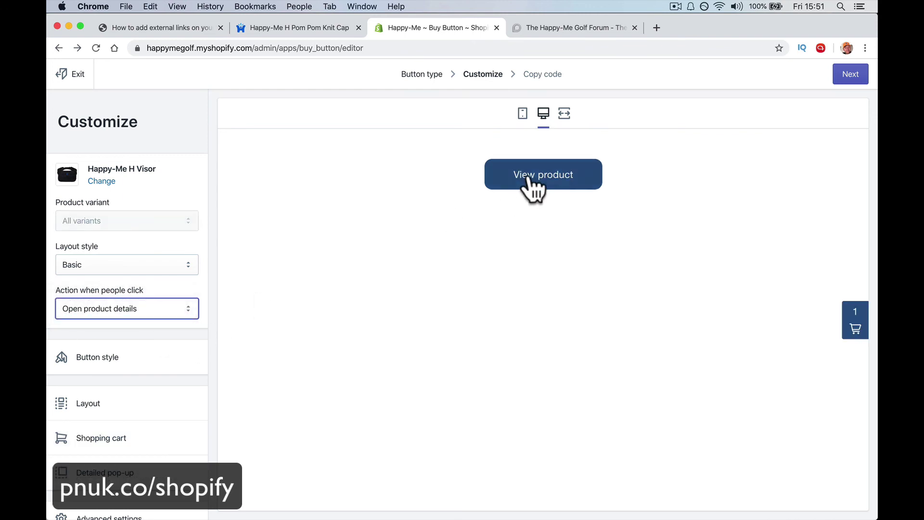
click(529, 179)
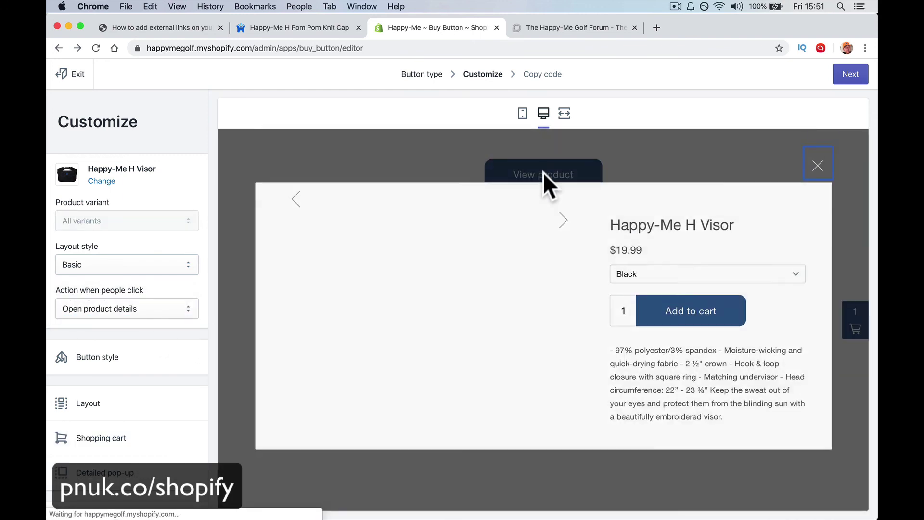
click(817, 170)
- Set the click action to Direct to checkout and preview the checkout it leads to
click(113, 308)
click(144, 295)
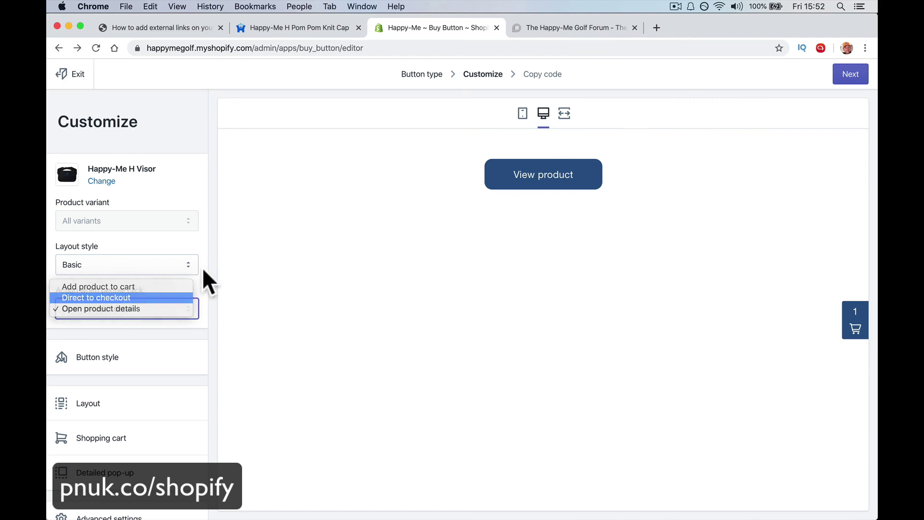
click(561, 207)
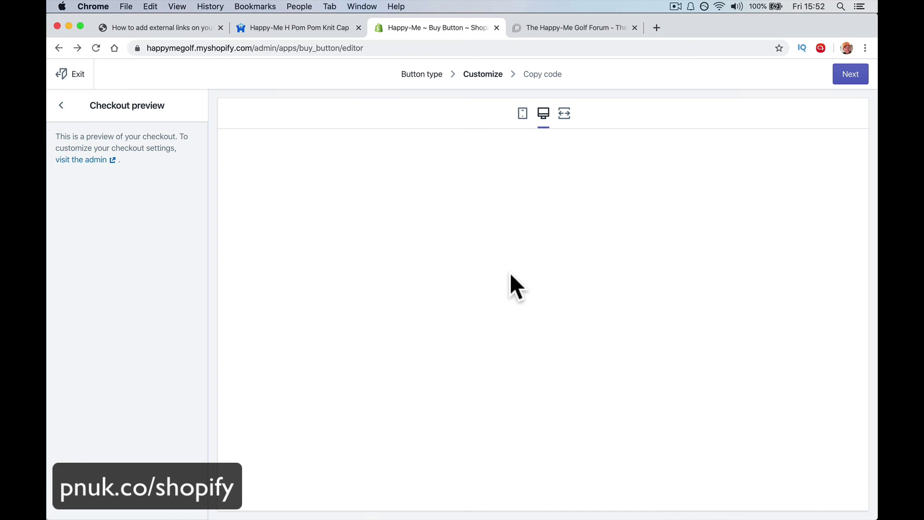
click(178, 27)
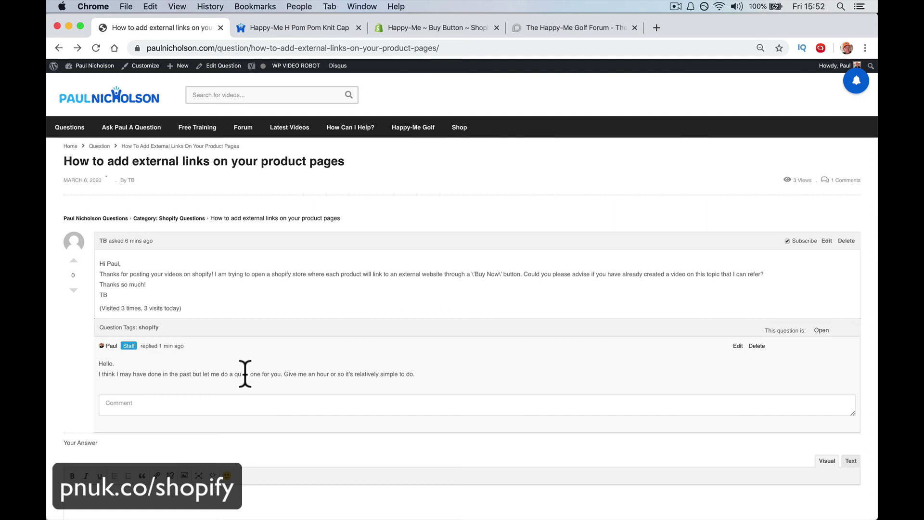
- Open the Ask Paul A Question form from the site's questions home page
click(129, 98)
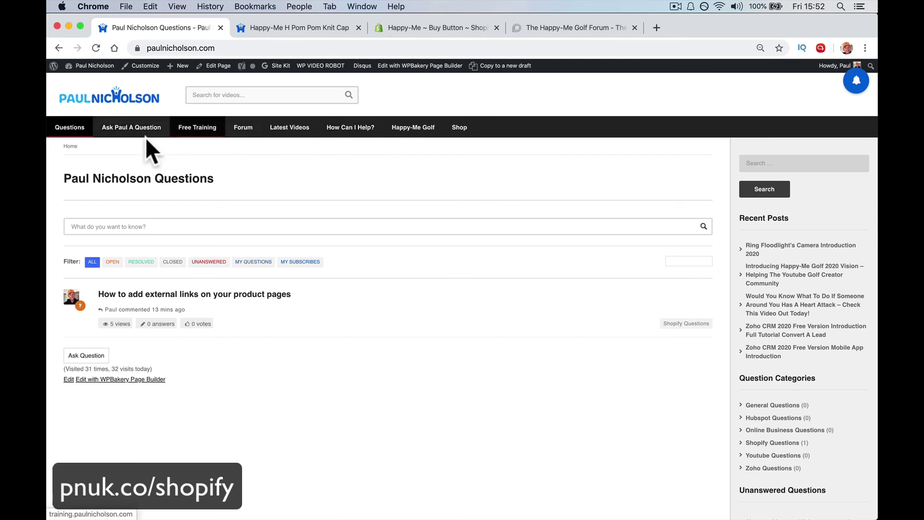
click(131, 140)
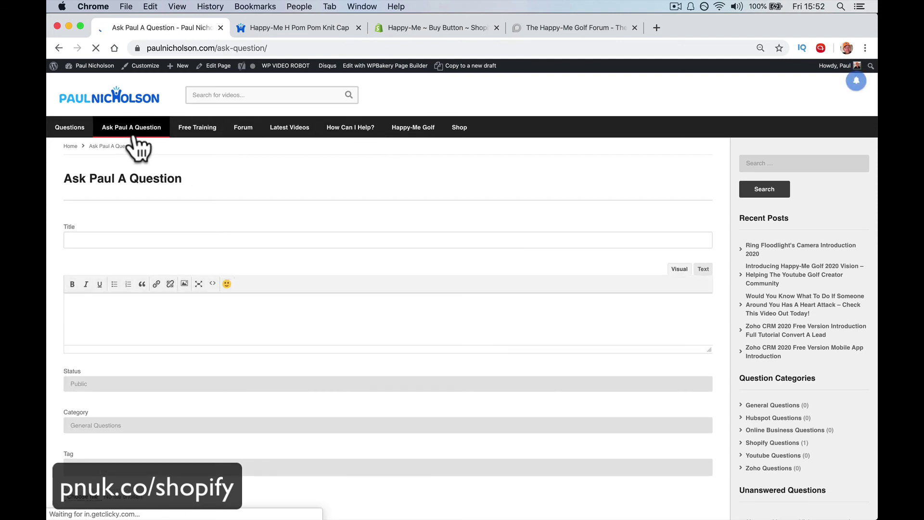
scroll(145, 247, down, 3)
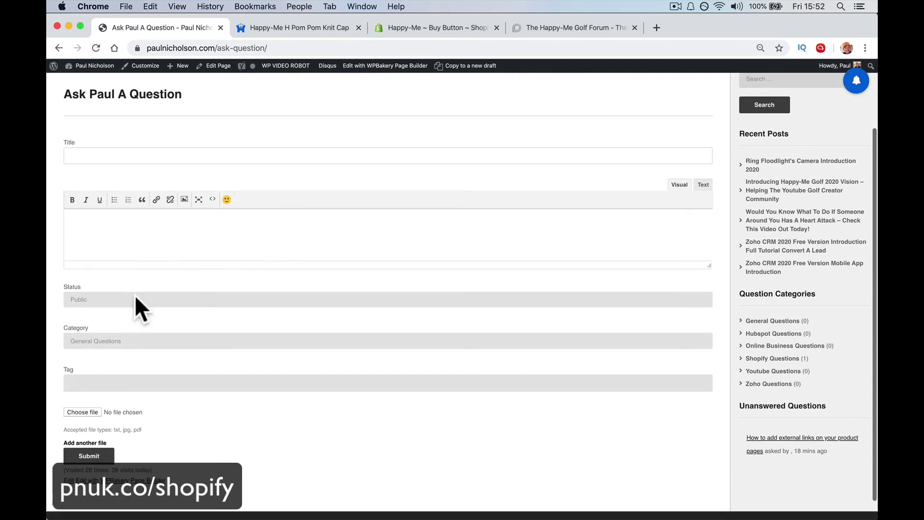
- Check the Status and Category options, keeping Public and General Questions, then return to the questions home
click(143, 302)
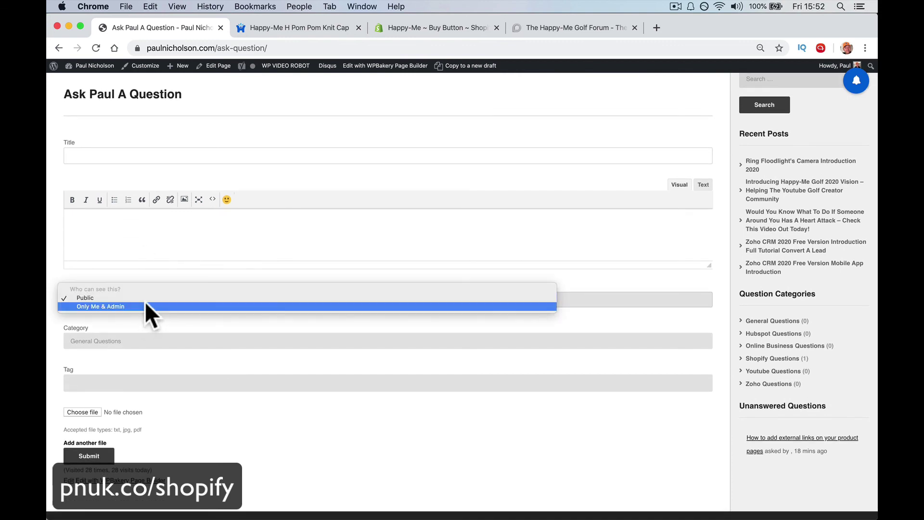
click(146, 316)
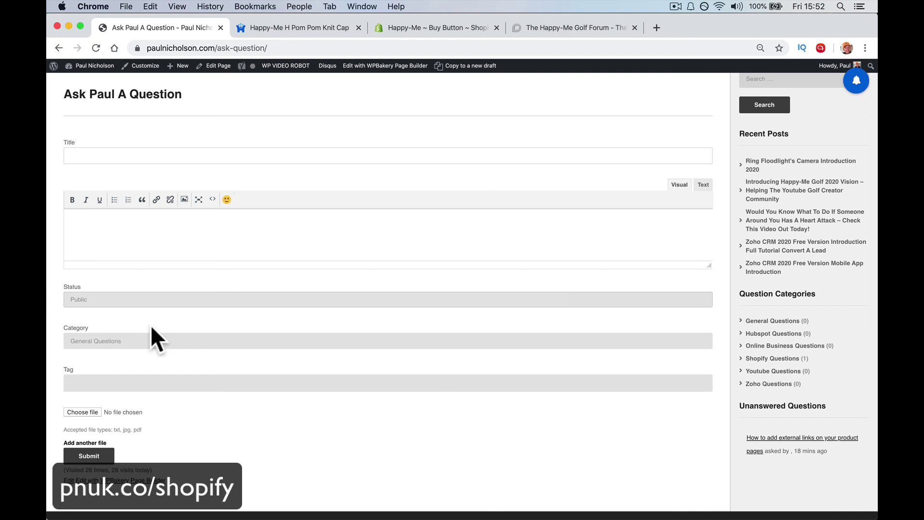
click(154, 342)
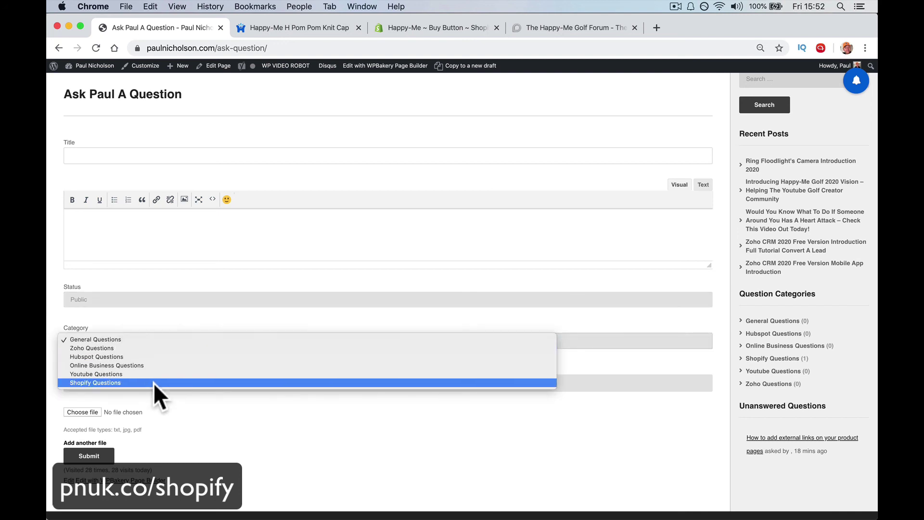
click(160, 412)
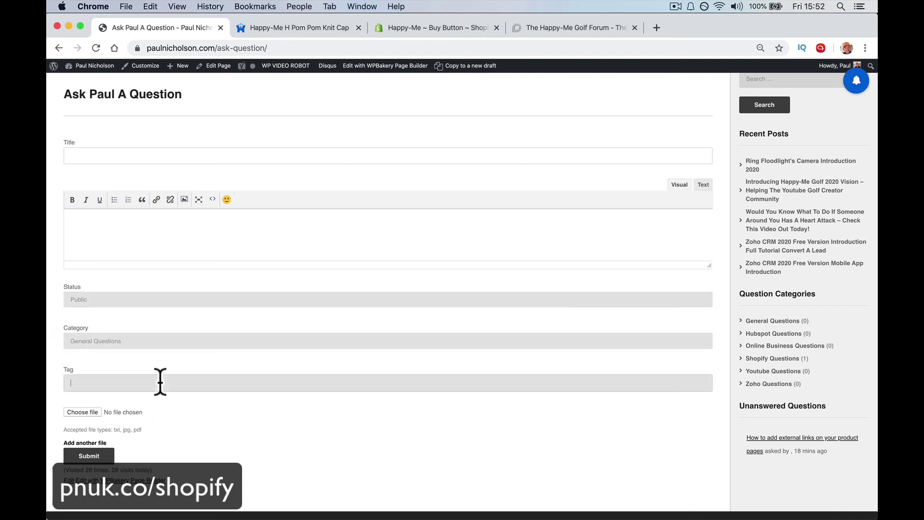
scroll(160, 380, up, 3)
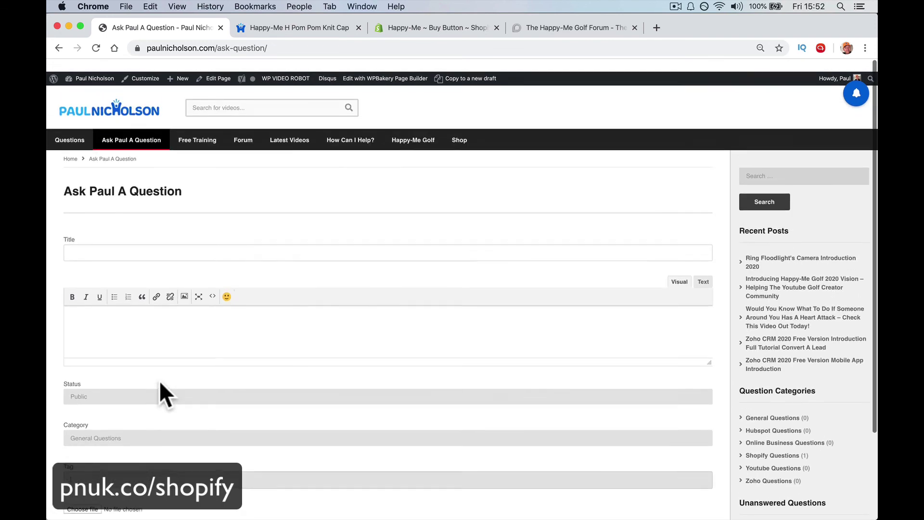
click(103, 102)
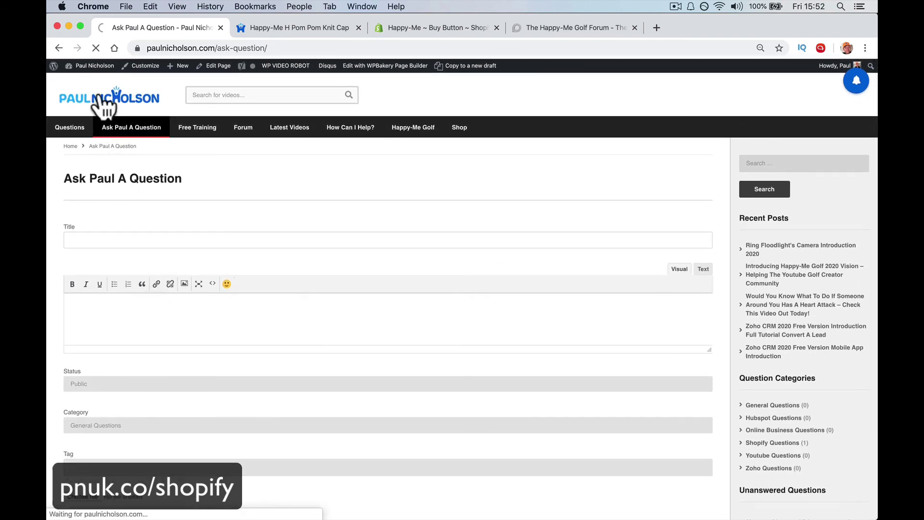